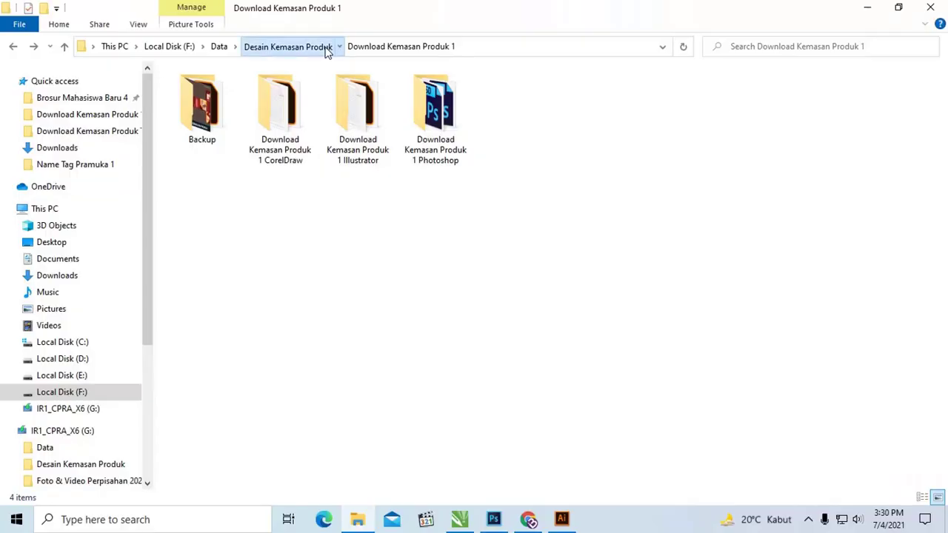
Go up to Desain Kemasan Produk and open the Download Kemasan Produk 1 folder
left_click(326, 47)
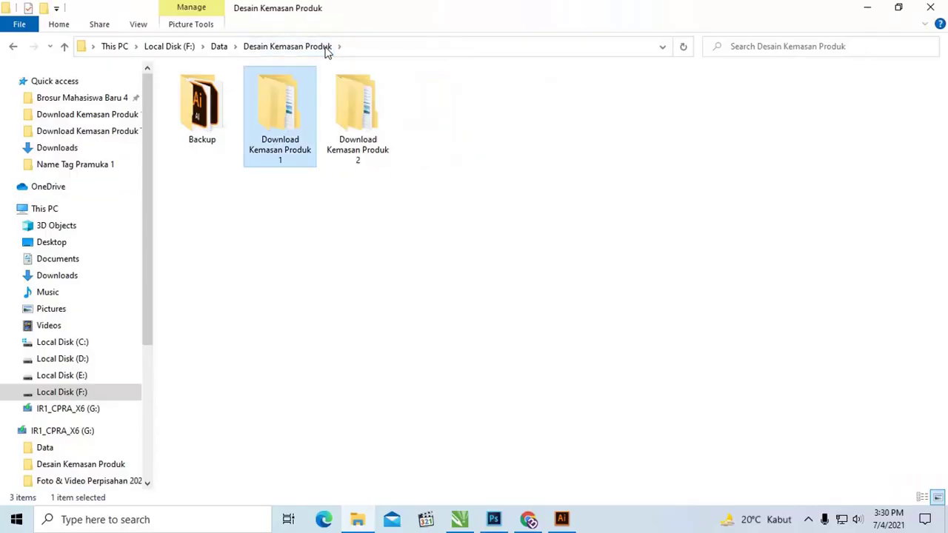
left_click_drag(466, 213, 287, 105)
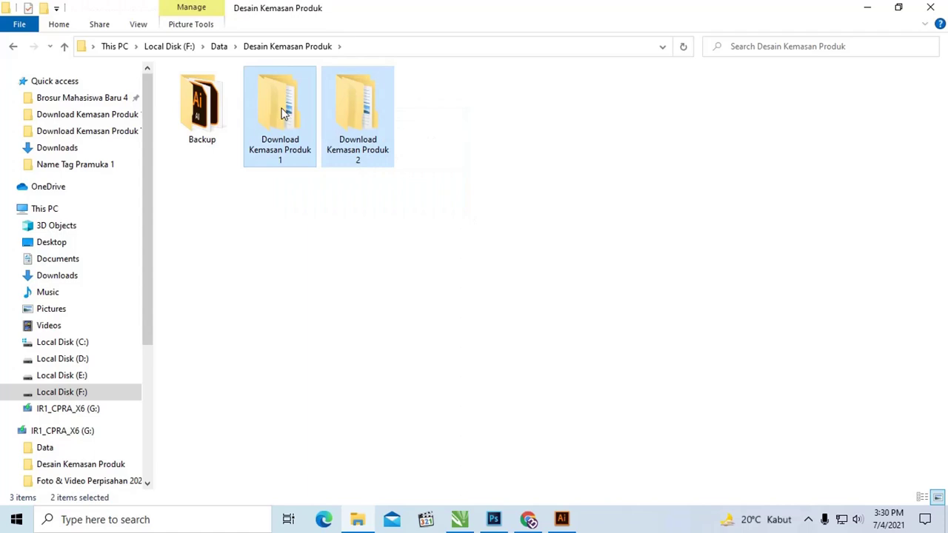
mouse_move(282, 112)
left_mouse_down()
mouse_move(378, 152)
mouse_move(286, 109)
left_mouse_up()
double_click(274, 113)
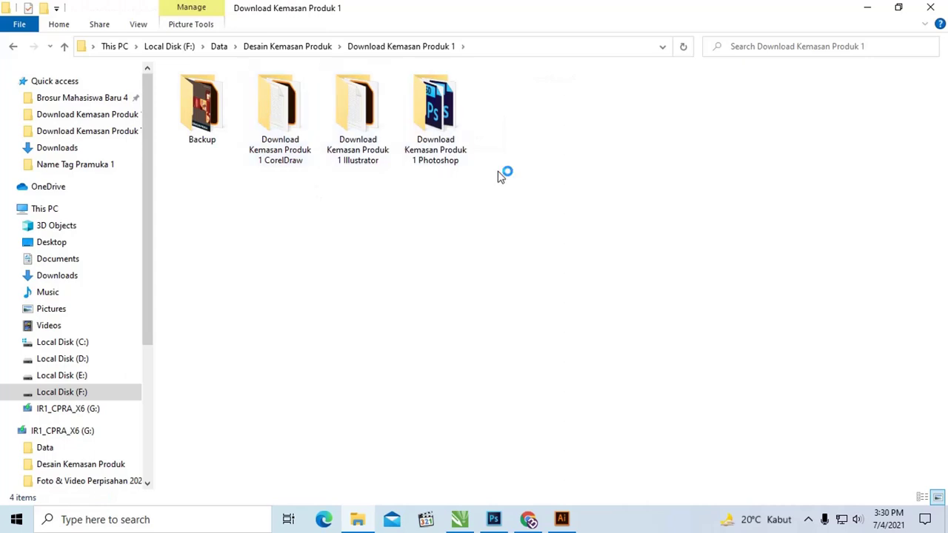
Look inside the Illustrator and CorelDraw template folders of Download Kemasan Produk 1
mouse_move(529, 167)
left_mouse_down()
mouse_move(321, 118)
mouse_move(281, 98)
left_mouse_up()
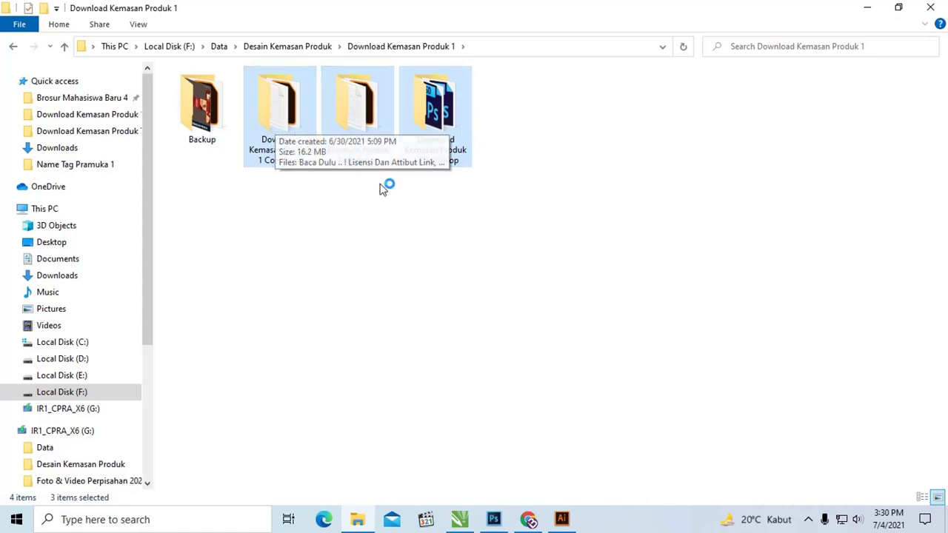
double_click(357, 110)
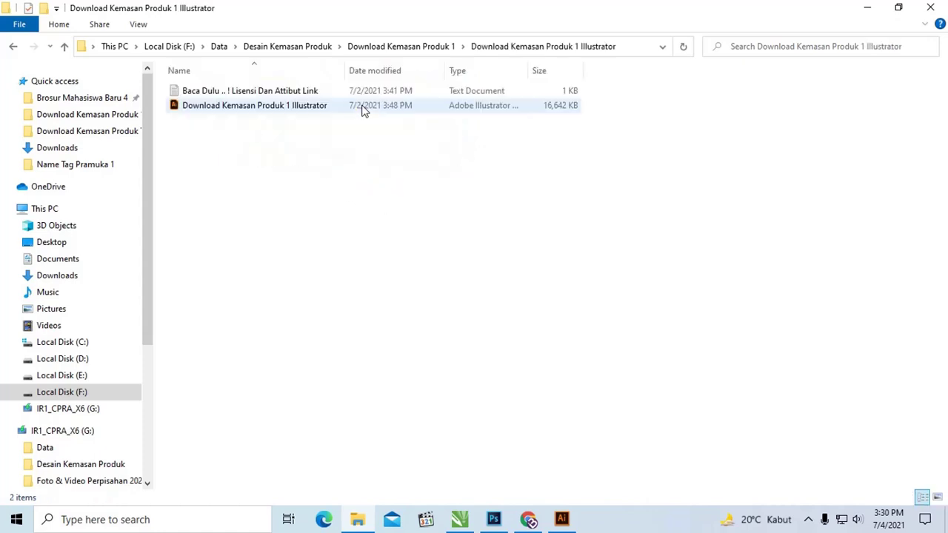
double_click(305, 111)
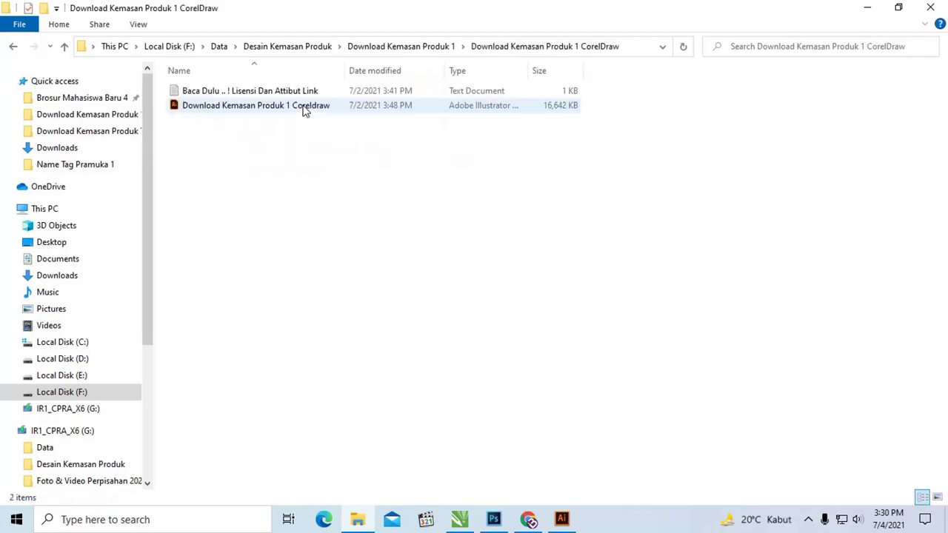
left_click(310, 108)
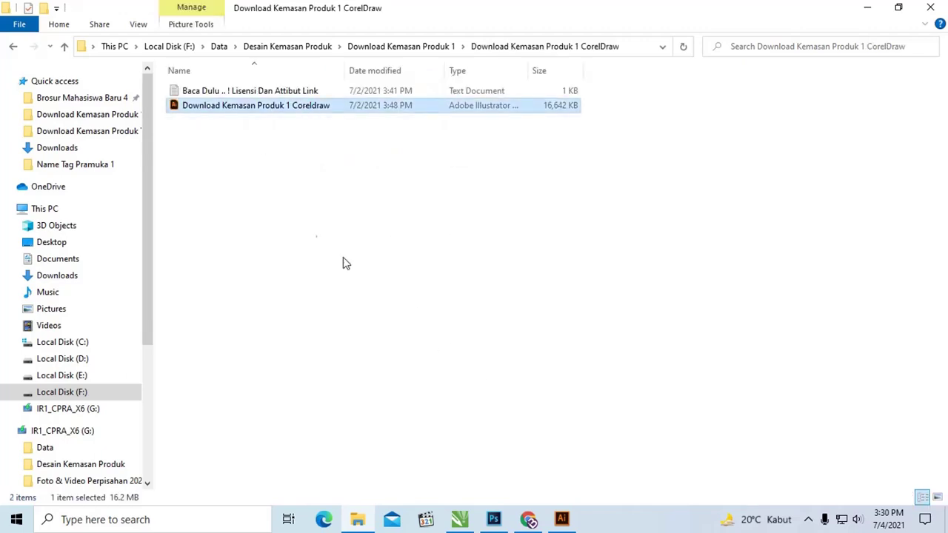
key("BackSpace")
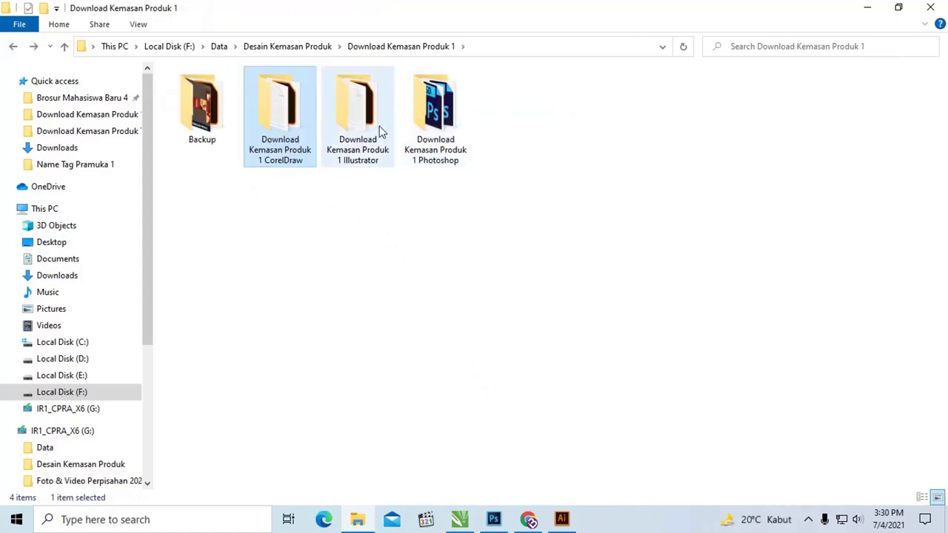
double_click(290, 120)
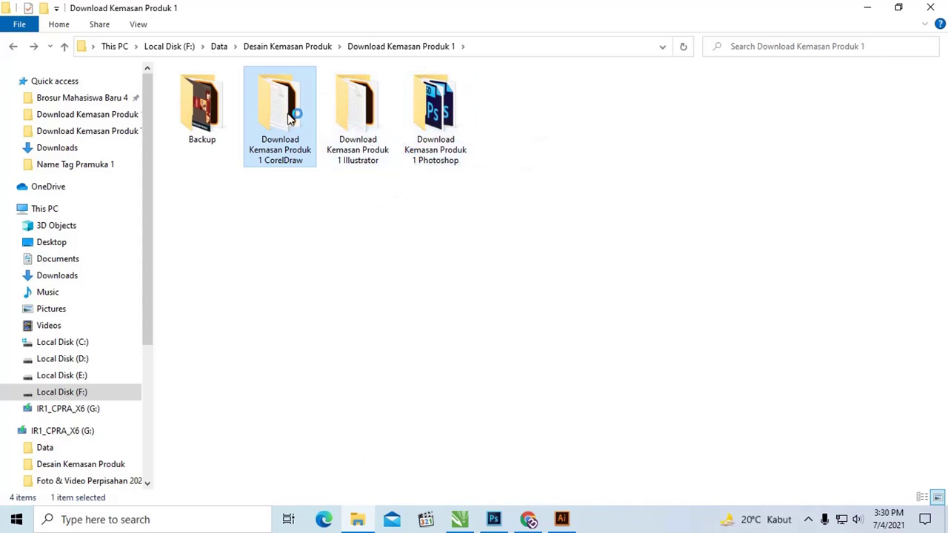
key("alt+Left")
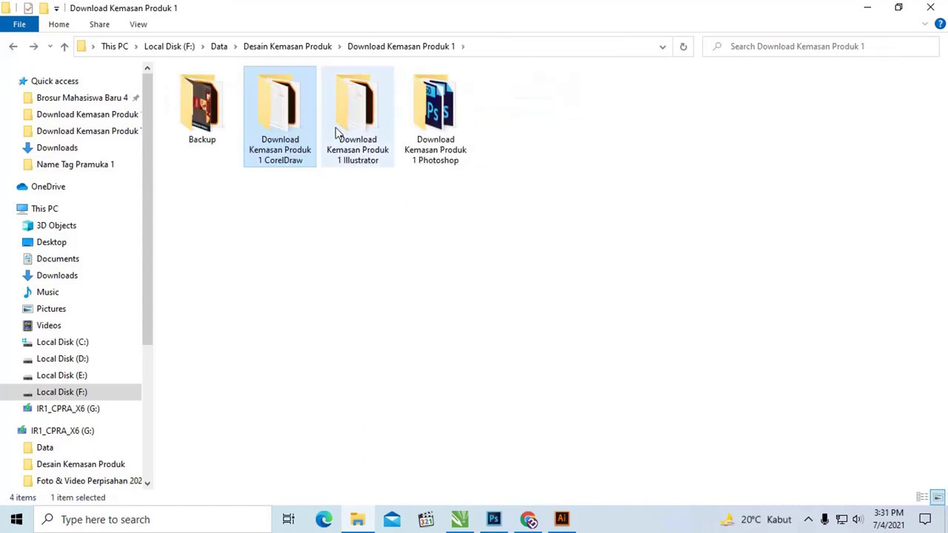
Check the Illustrator and Photoshop folders, selecting the Illustrator-01 and Illustrator-02 Photoshop files
double_click(364, 131)
key("alt+Left")
double_click(448, 118)
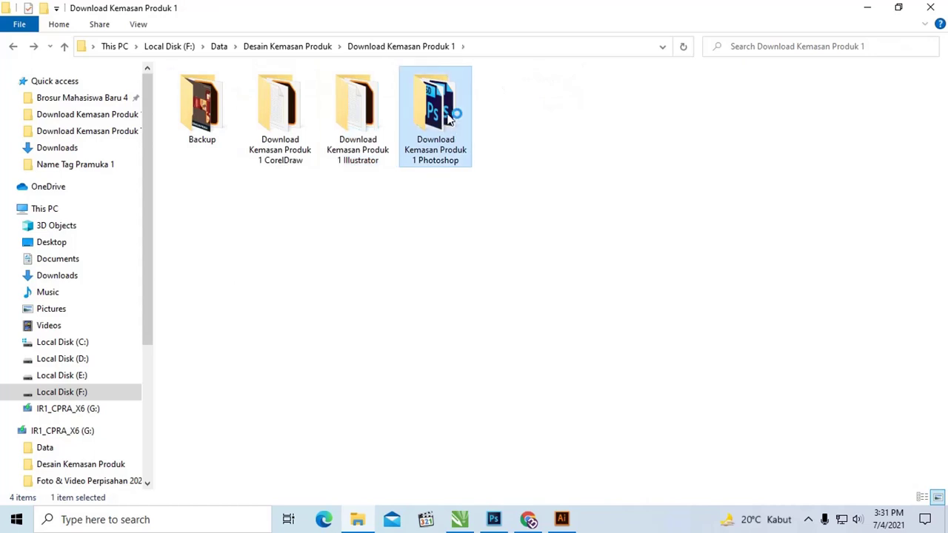
left_click(310, 108)
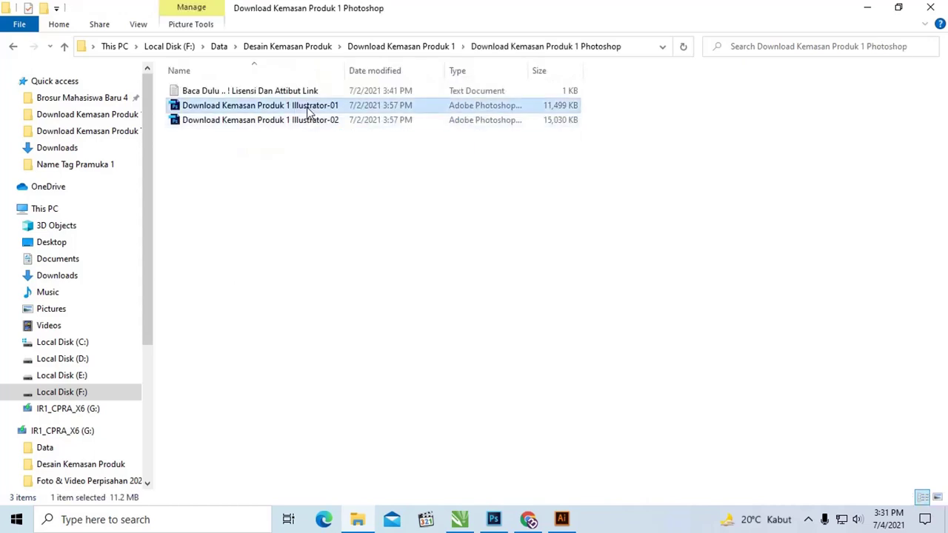
left_click(308, 125)
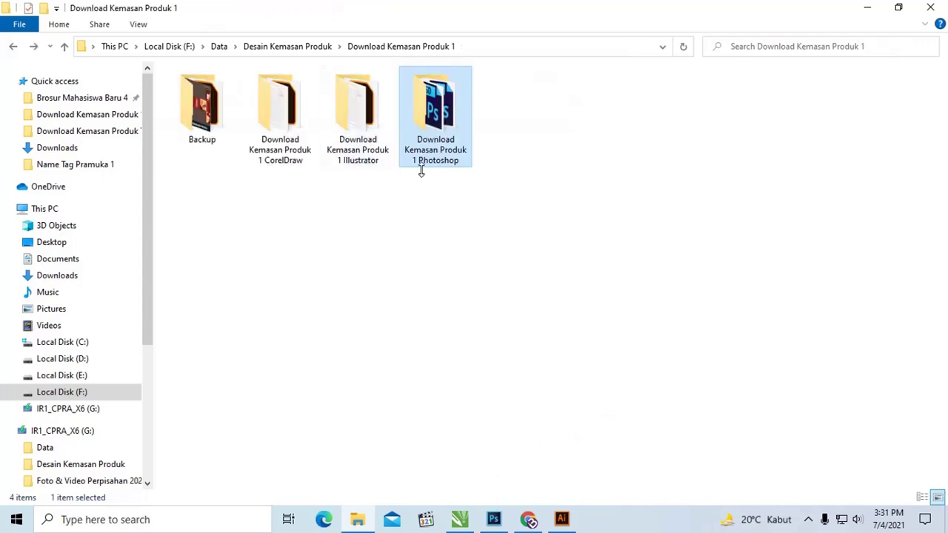
Open Download Kemasan Produk 2 and select its Photoshop, Illustrator and CorelDraw folders
key("alt+Up")
key("alt+Up")
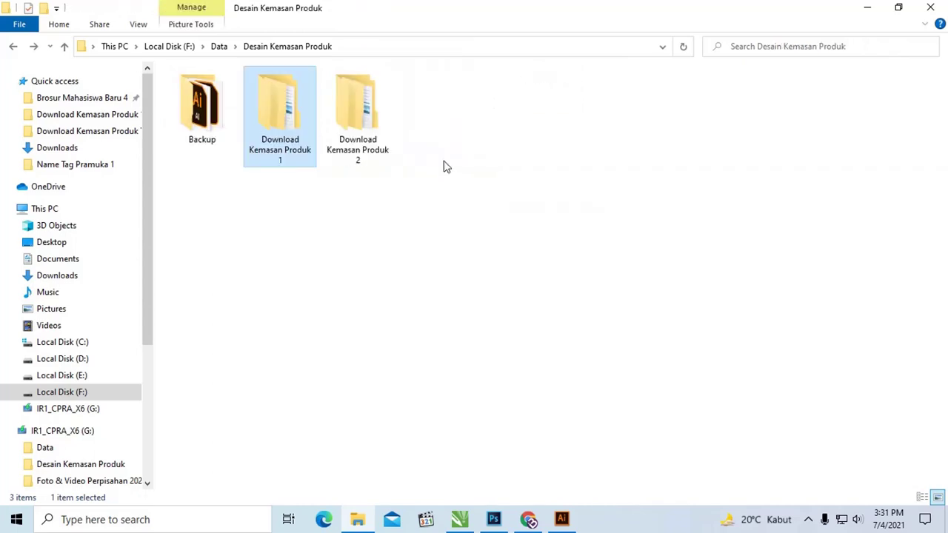
double_click(349, 140)
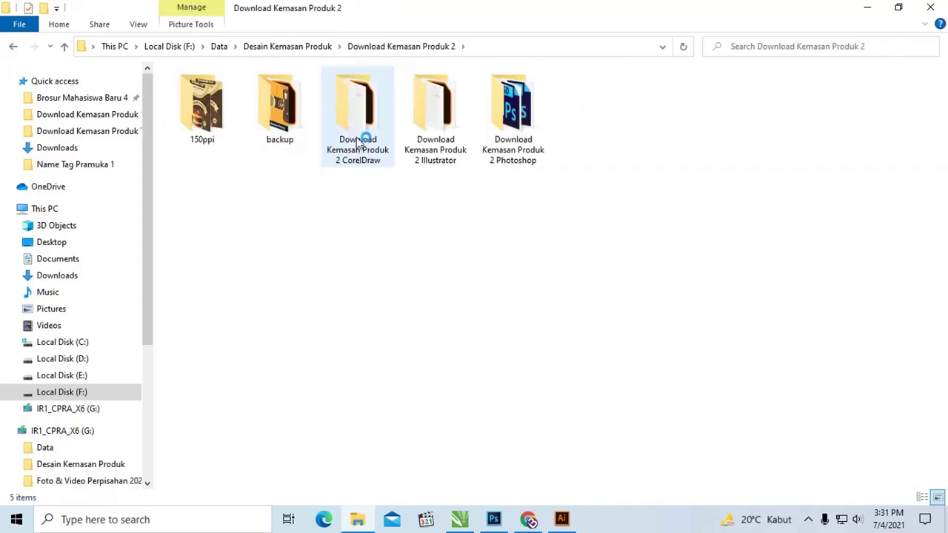
left_click(516, 124)
left_click(443, 111)
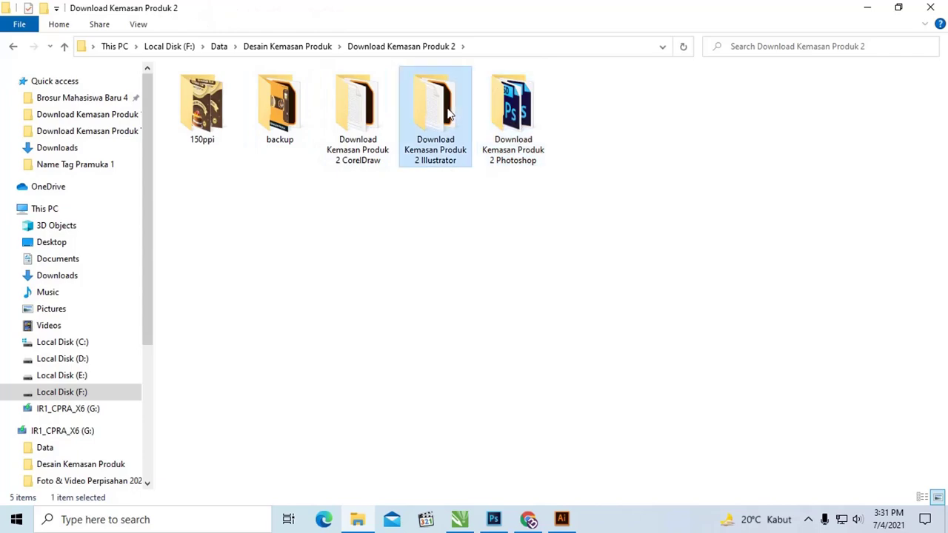
left_click(366, 103)
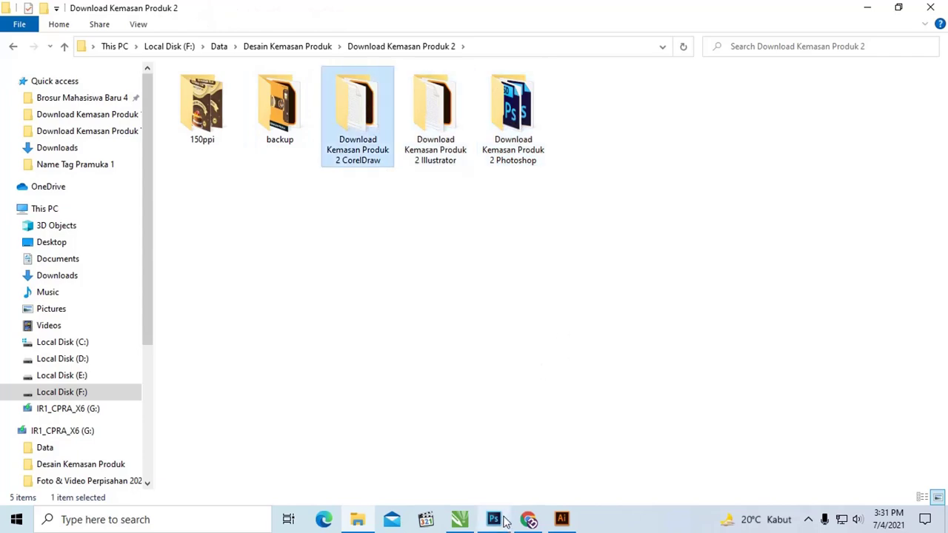
mouse_move(494, 519)
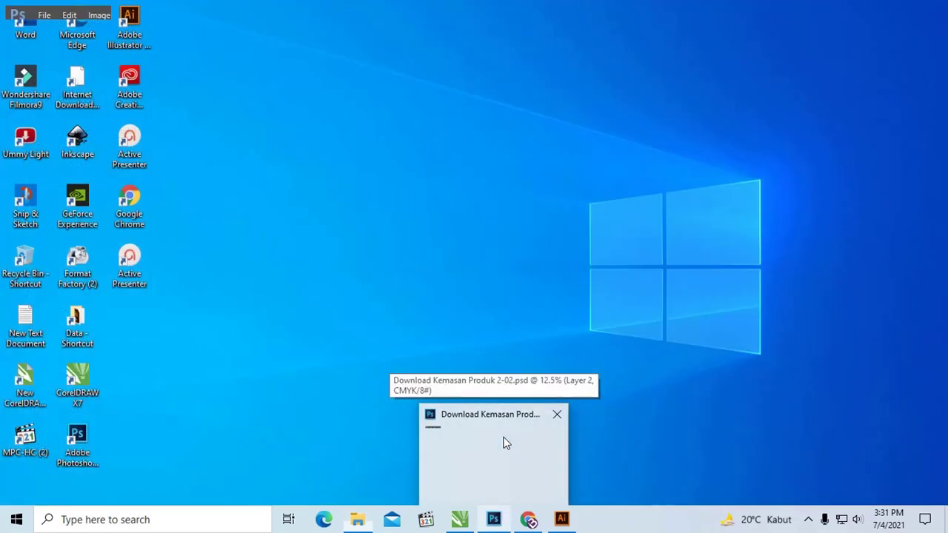
In Photoshop, select the dieline layer and zoom in and out on the 2-02 box
left_click(503, 439)
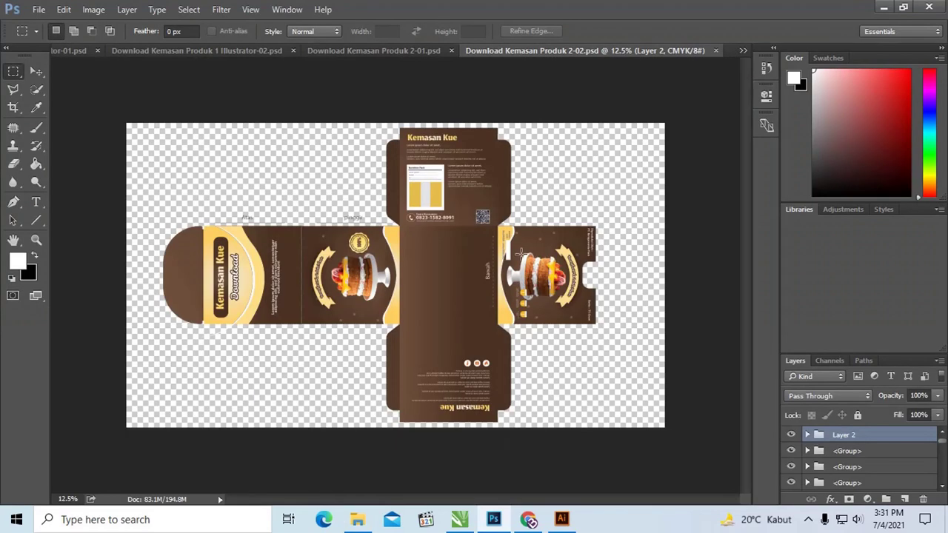
left_click(36, 71)
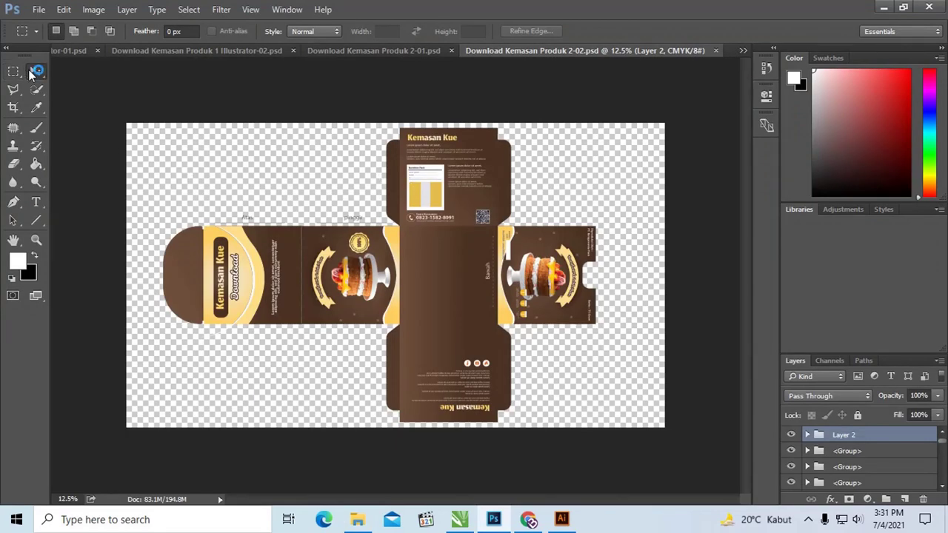
left_click(413, 220)
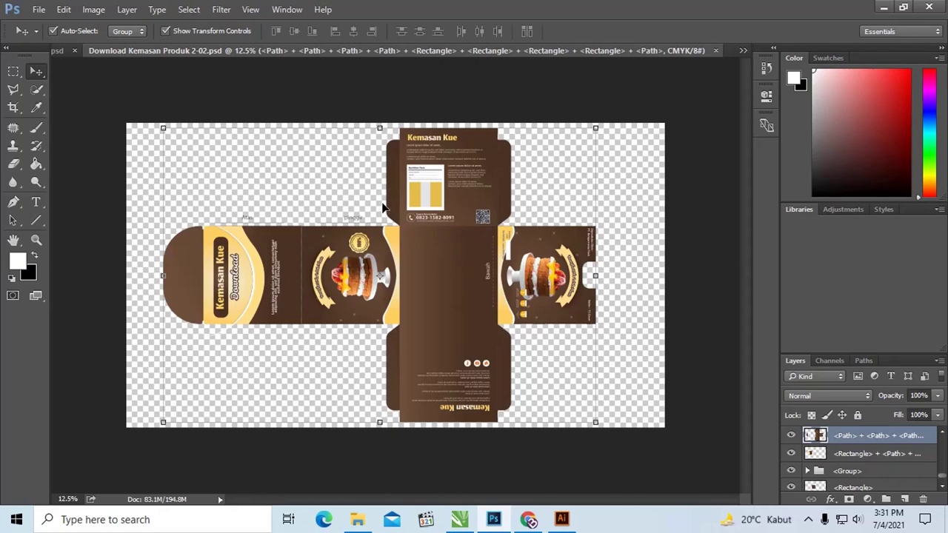
key("z")
mouse_move(171, 203)
left_mouse_down()
mouse_move(229, 236)
mouse_move(190, 226)
left_mouse_up()
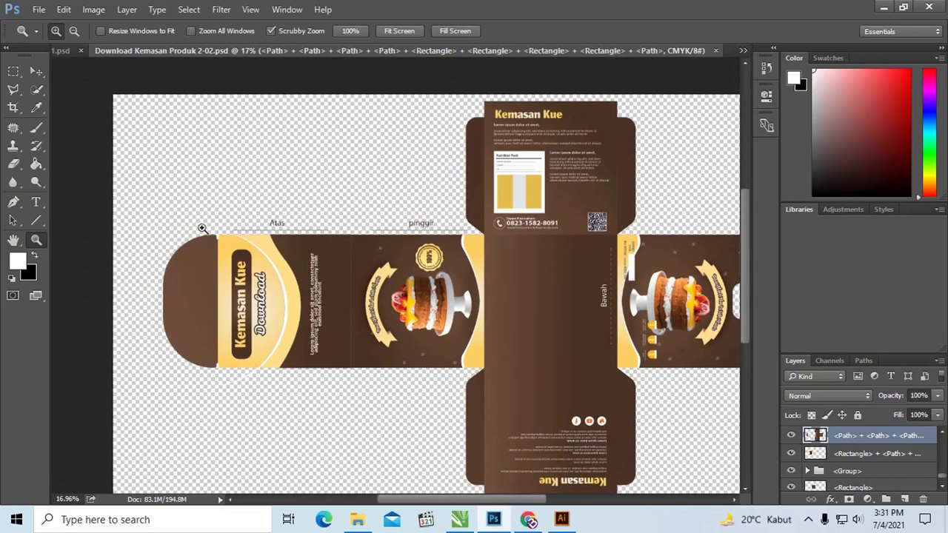
left_click_drag(363, 259, 356, 257)
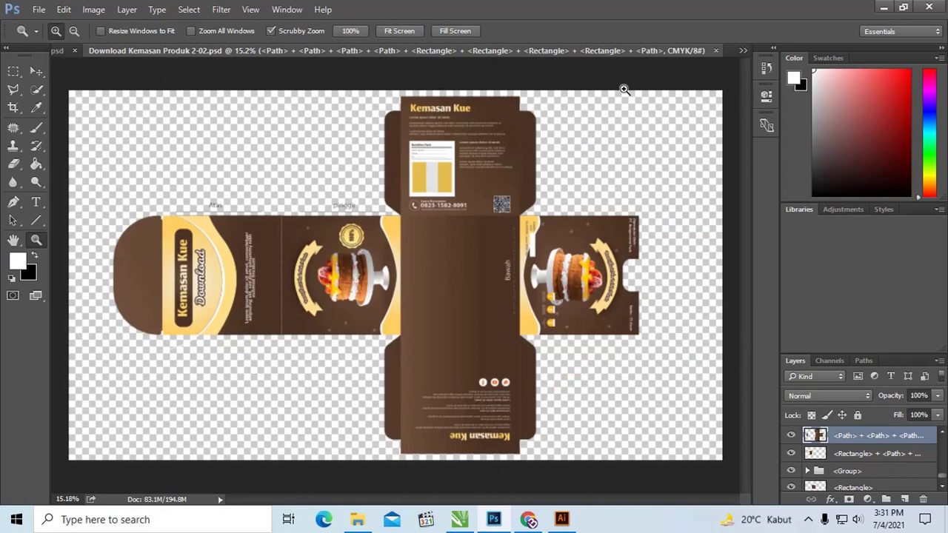
View the Download Kemasan Produk 2-01.psd poster, then return to 2-02.psd
left_click(744, 51)
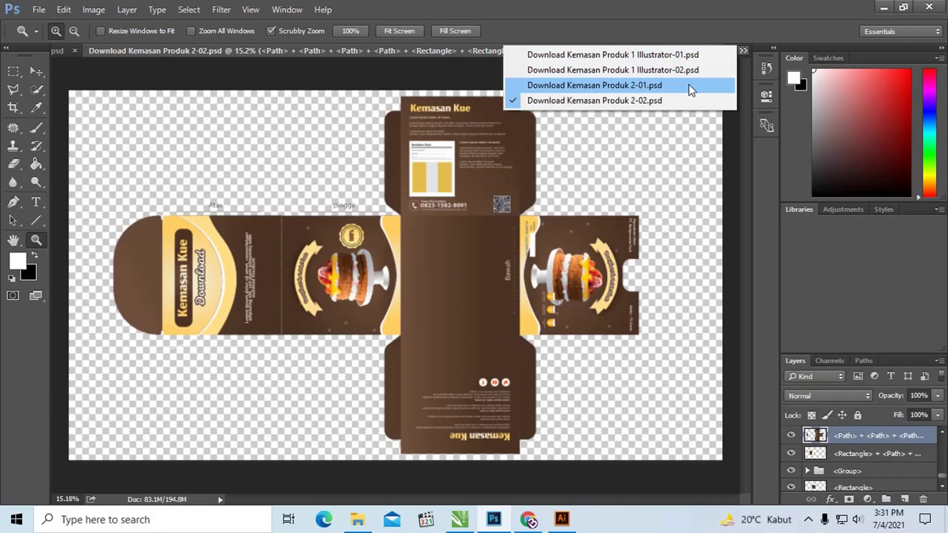
left_click(690, 86)
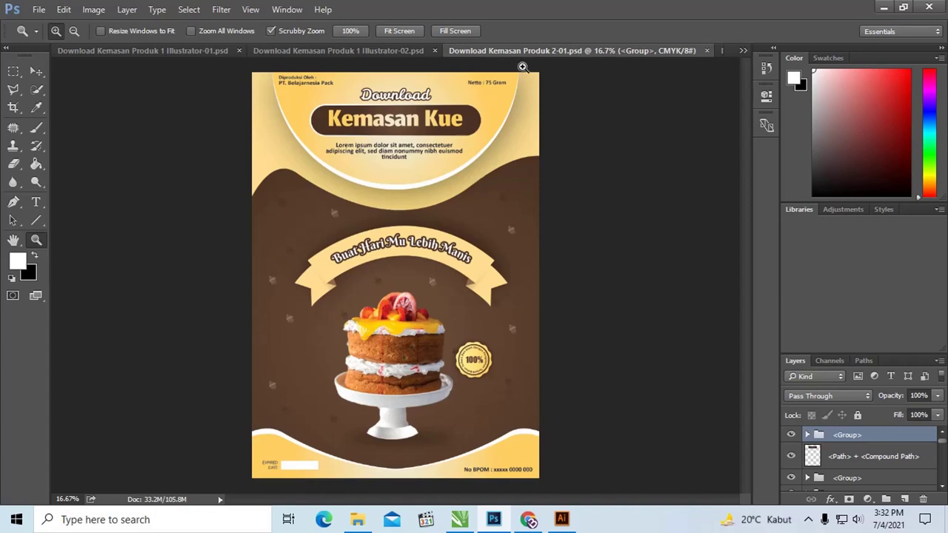
left_click(744, 51)
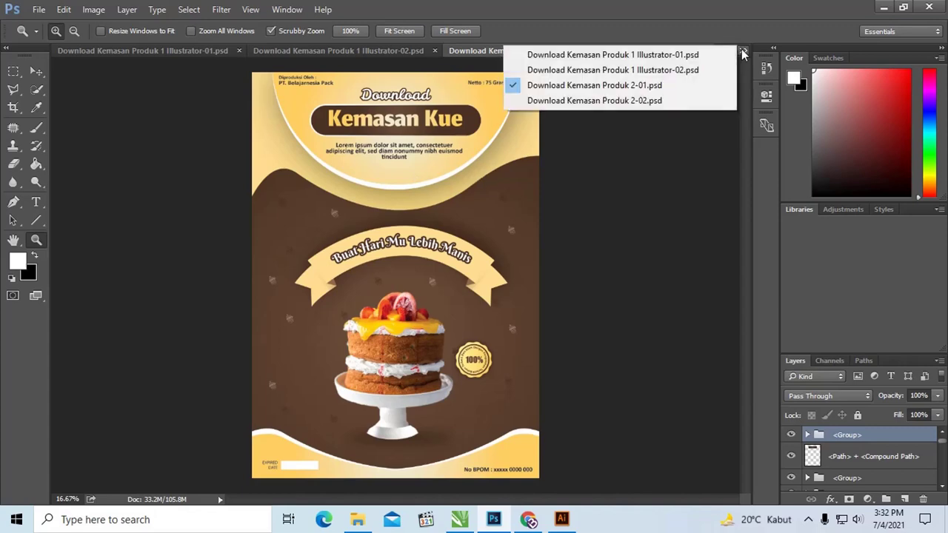
left_click(664, 101)
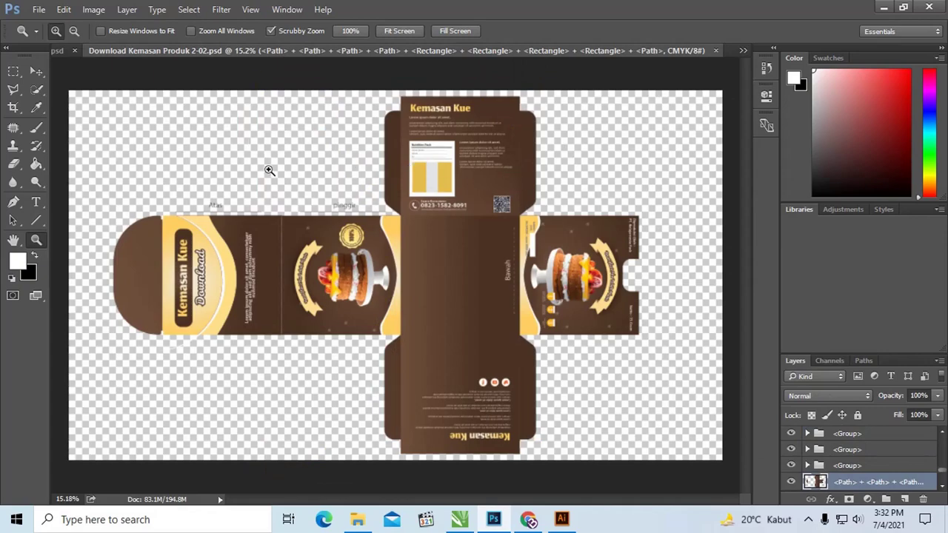
Zoom around the 2-02 dieline's upper-left area, pinggir label and lower panel
mouse_move(228, 205)
left_mouse_down()
mouse_move(431, 252)
mouse_move(296, 214)
left_mouse_up()
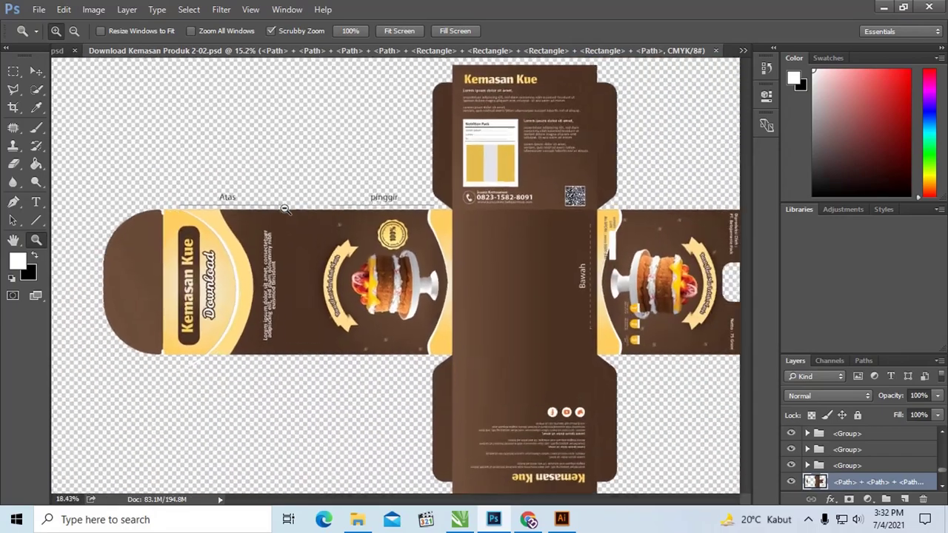
left_click_drag(295, 214, 296, 205)
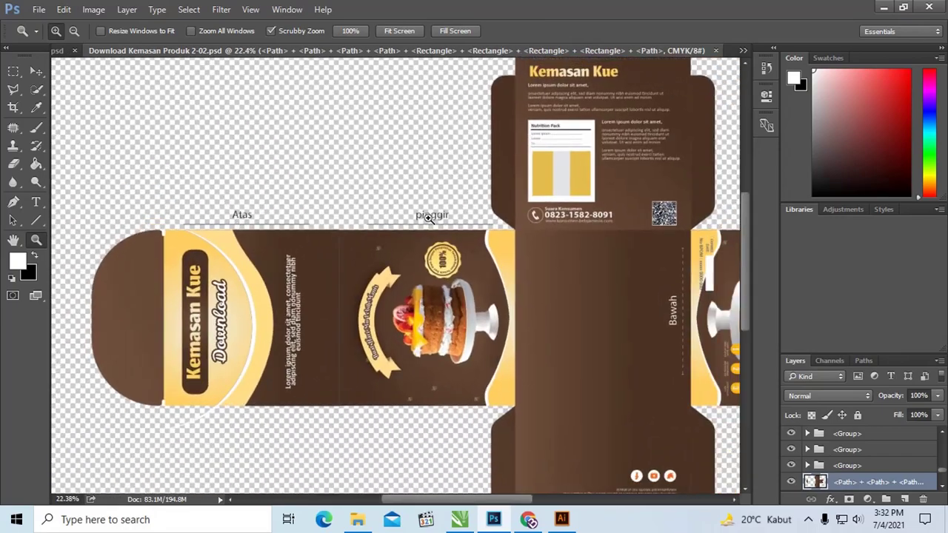
left_click(429, 225, "alt")
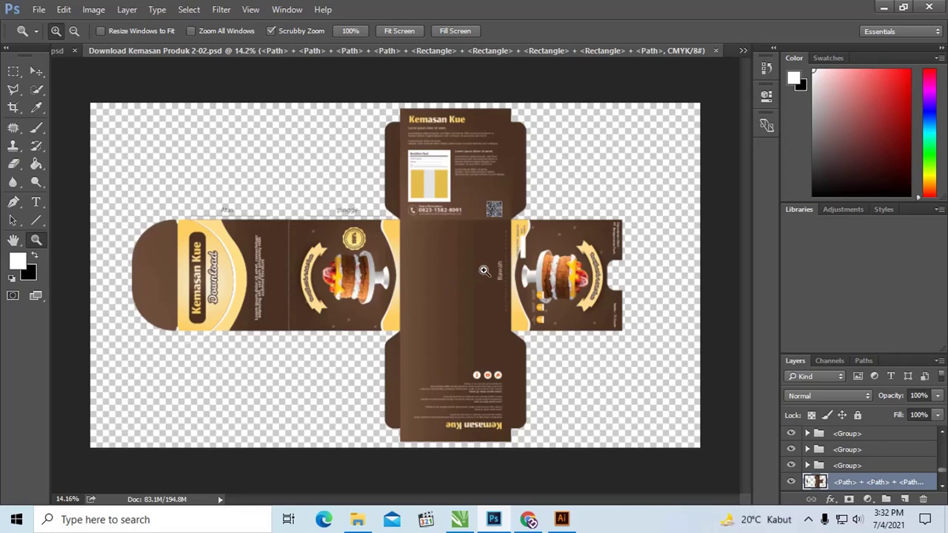
mouse_move(470, 286)
left_mouse_down()
mouse_move(505, 288)
mouse_move(245, 244)
left_mouse_up()
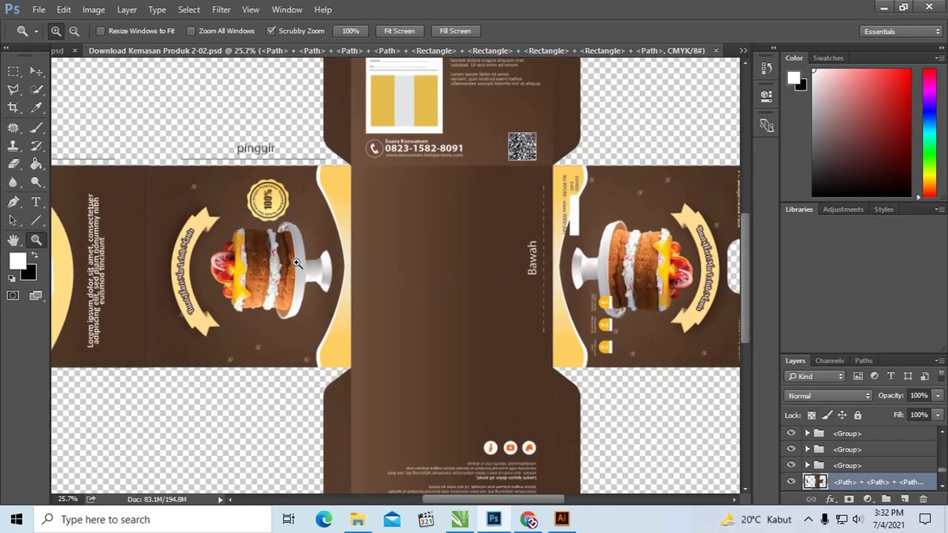
left_click_drag(483, 280, 444, 271)
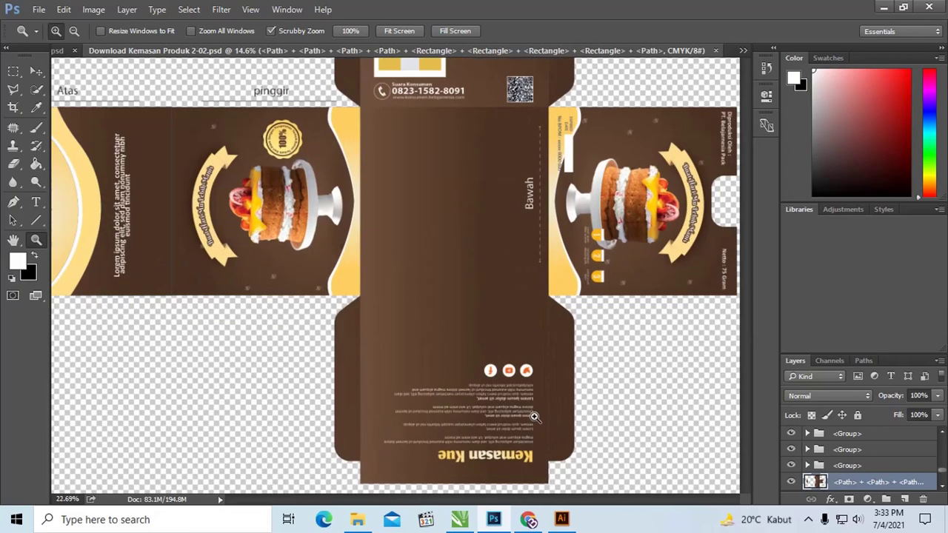
mouse_move(469, 403)
left_mouse_down()
mouse_move(573, 417)
mouse_move(496, 368)
left_mouse_up()
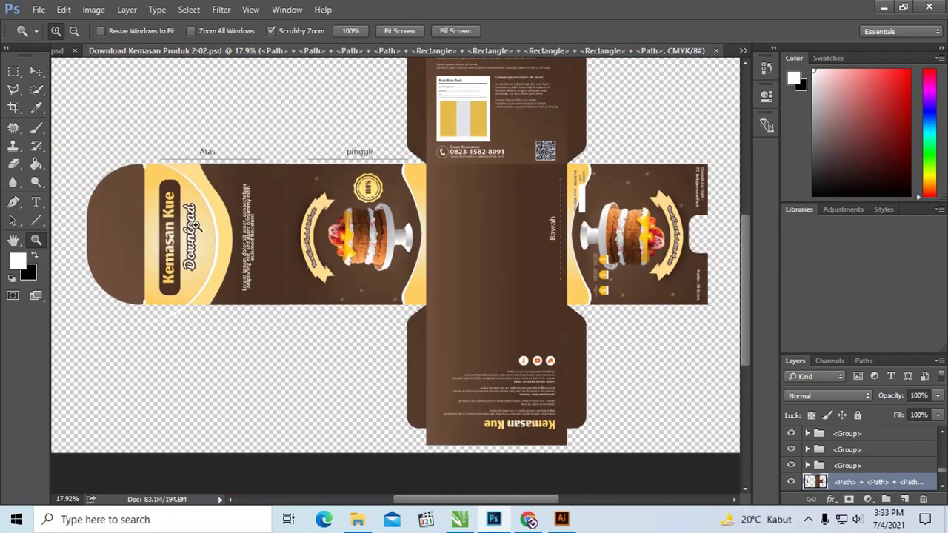
left_click_drag(345, 252, 332, 254)
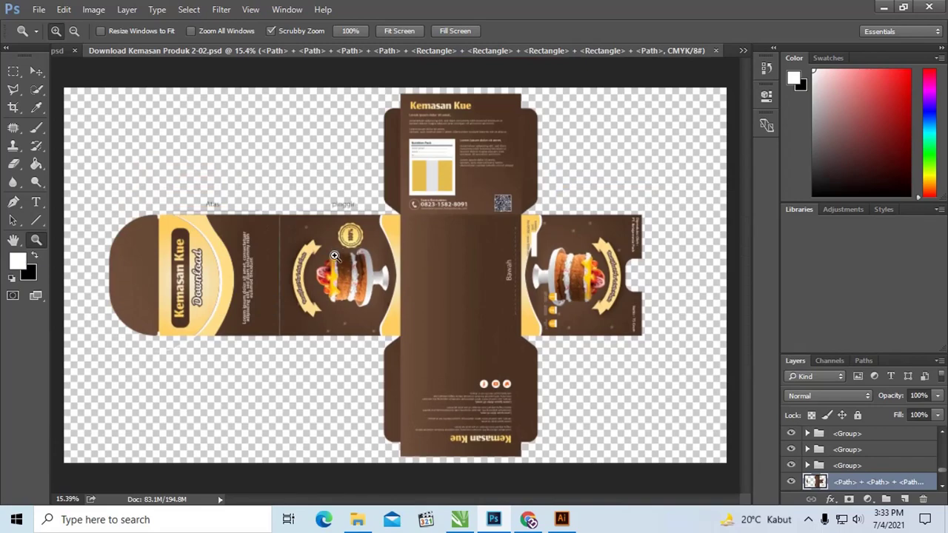
Zoom in on the cake image panel, then switch to Download Kemasan Produk 2-01.psd
left_click_drag(344, 259, 308, 253)
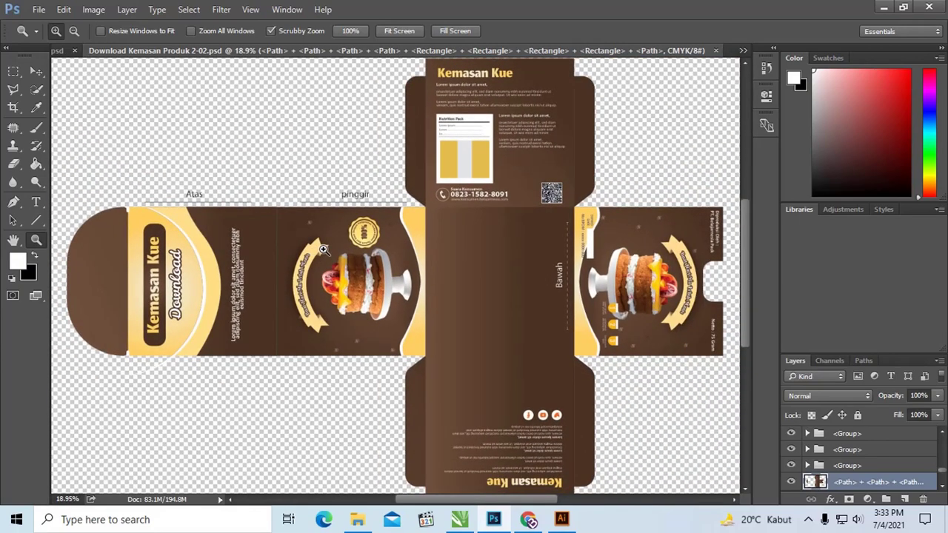
left_click_drag(326, 247, 346, 246)
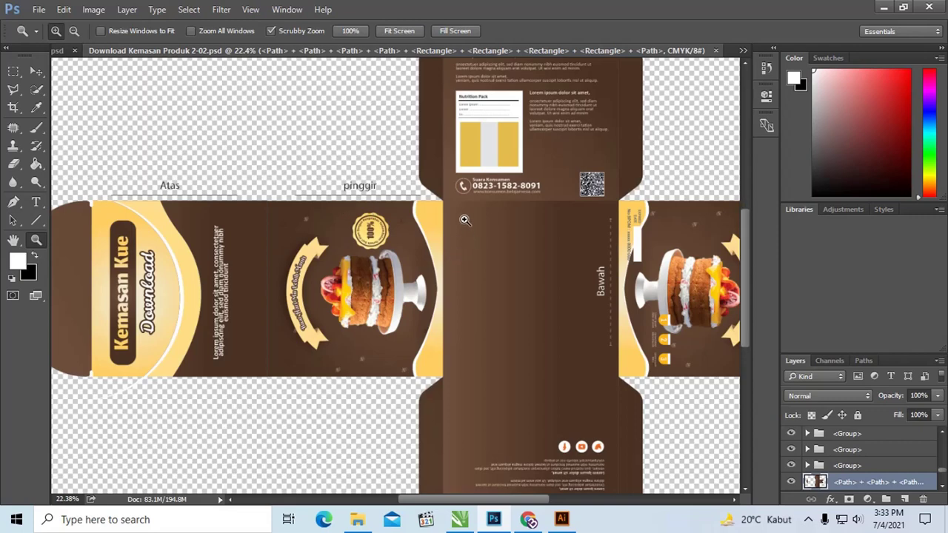
scroll(466, 221, "down", 1)
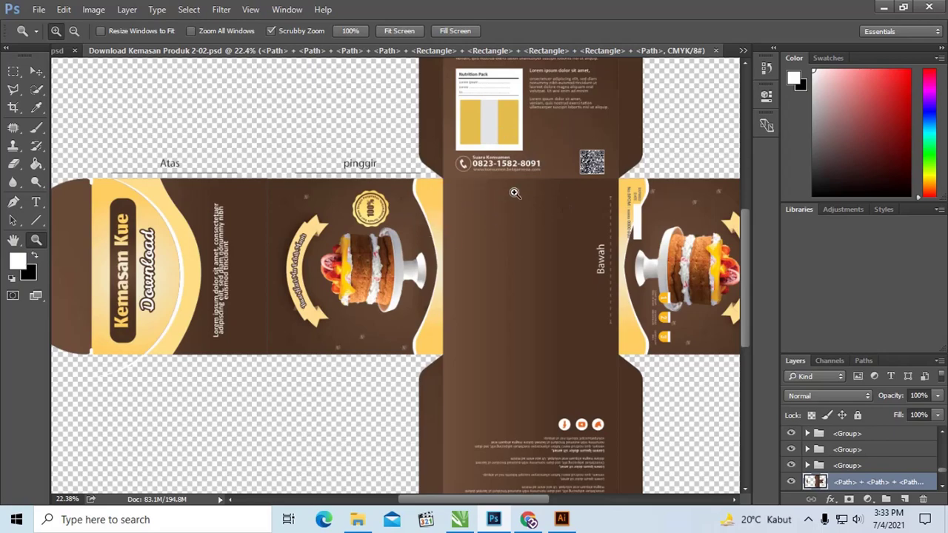
scroll(524, 246, "down", 1)
scroll(524, 246, "up", 2)
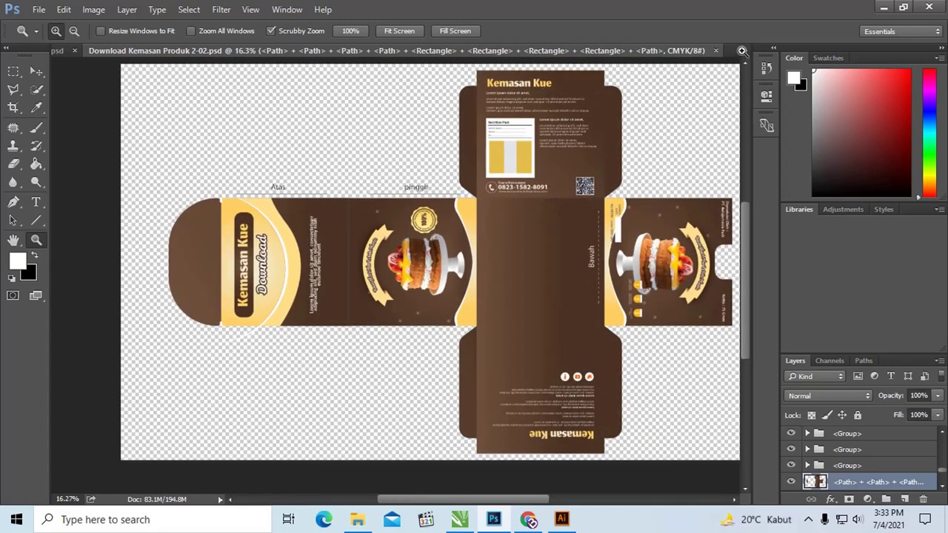
left_click(743, 49)
left_click(666, 87)
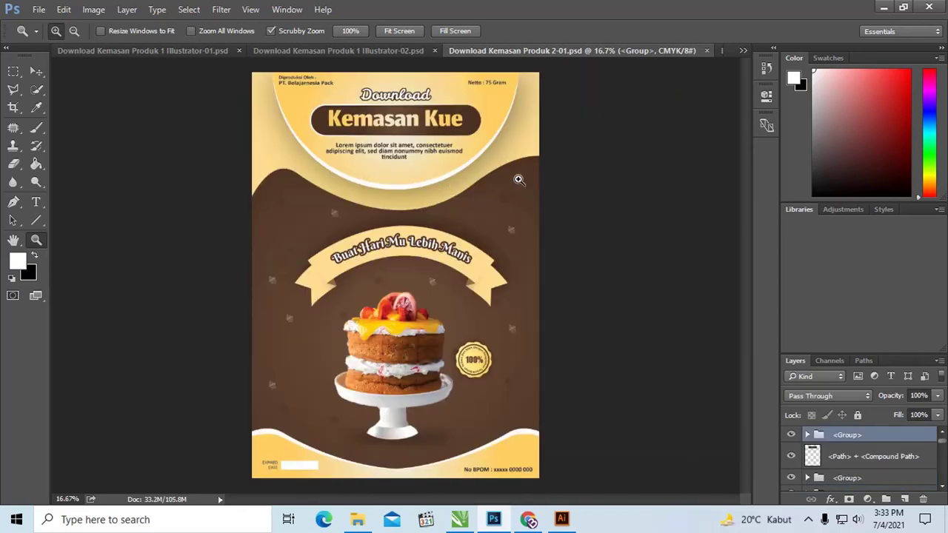
Zoom out over the red Illustrator-02.psd dieline, then bring up Illustrator-01.psd
left_click(313, 50)
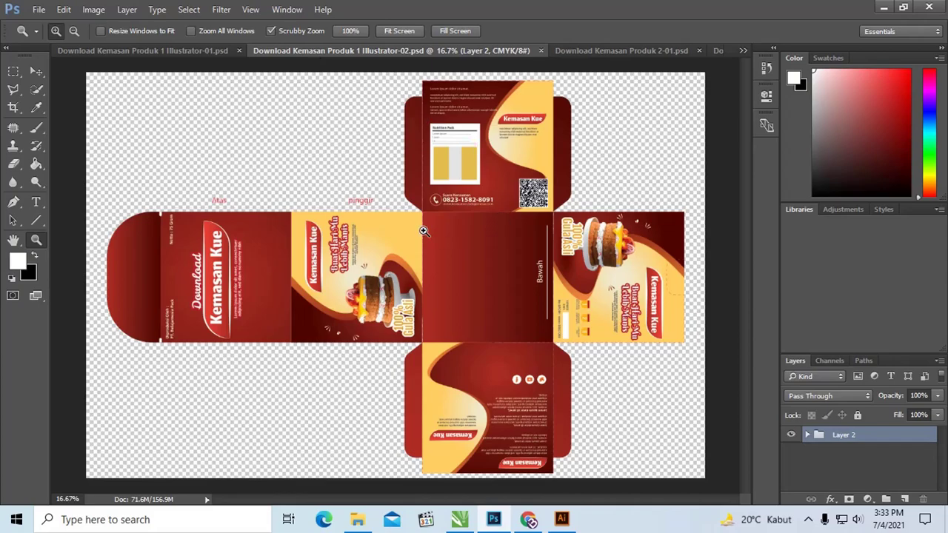
mouse_move(423, 226)
left_mouse_down()
mouse_move(408, 226)
mouse_move(466, 220)
mouse_move(422, 220)
left_mouse_up()
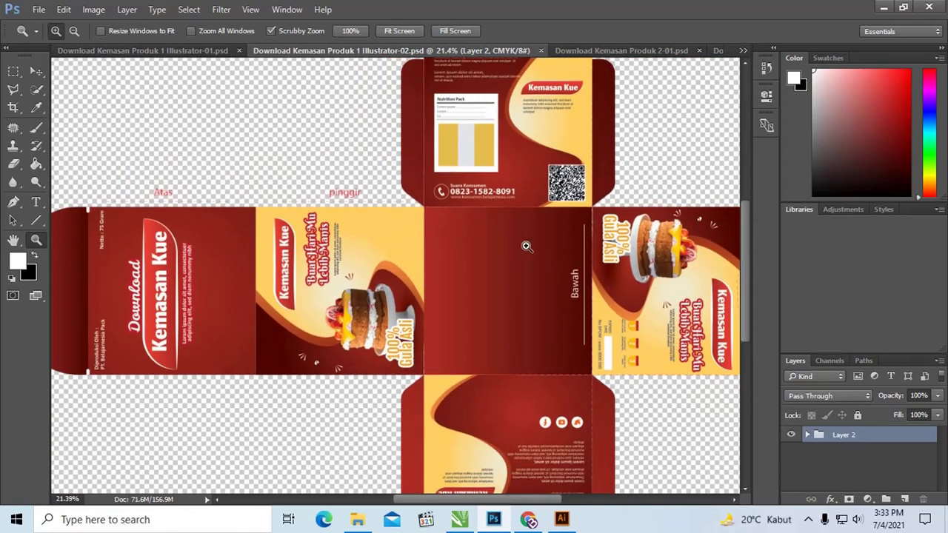
left_click_drag(525, 245, 511, 238)
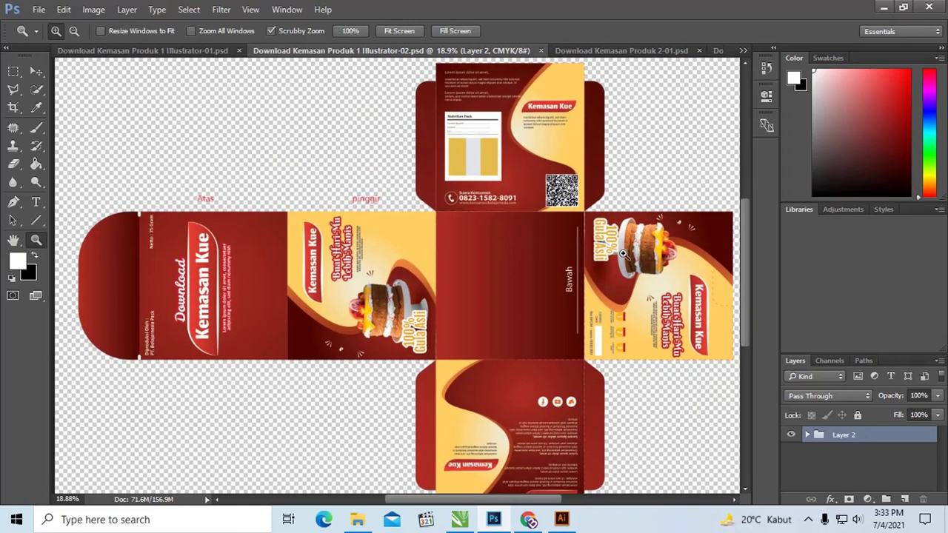
left_click_drag(518, 228, 481, 227)
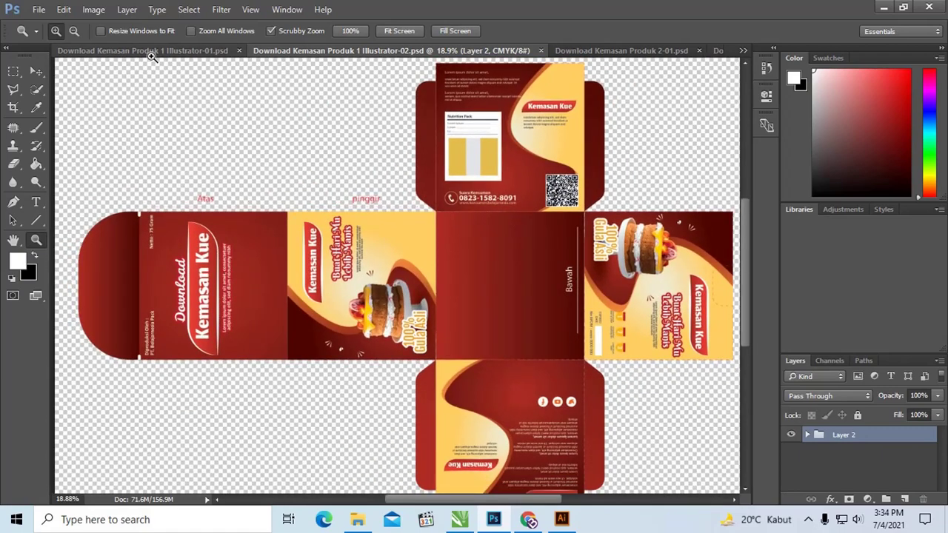
left_click(152, 51)
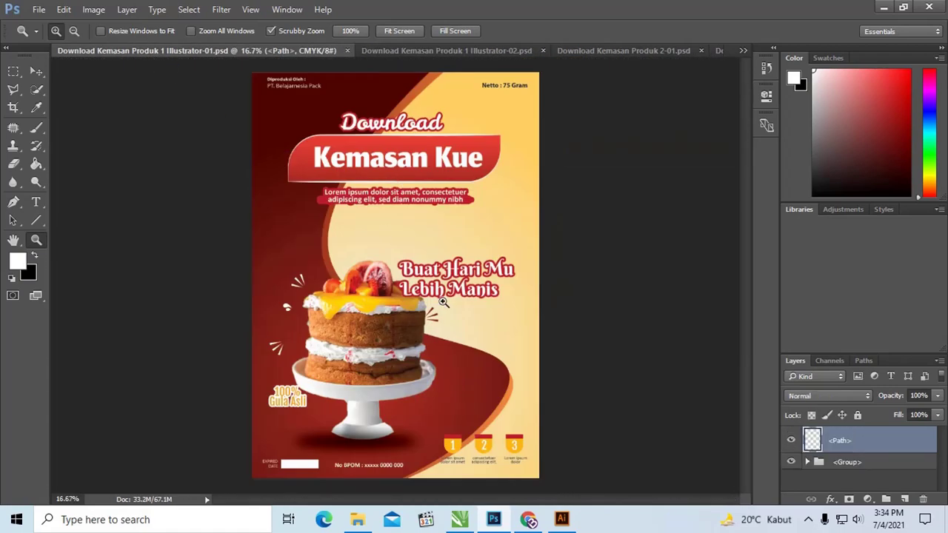
Float the Layers panel beside the design, make it taller and expand a group
left_click(36, 72)
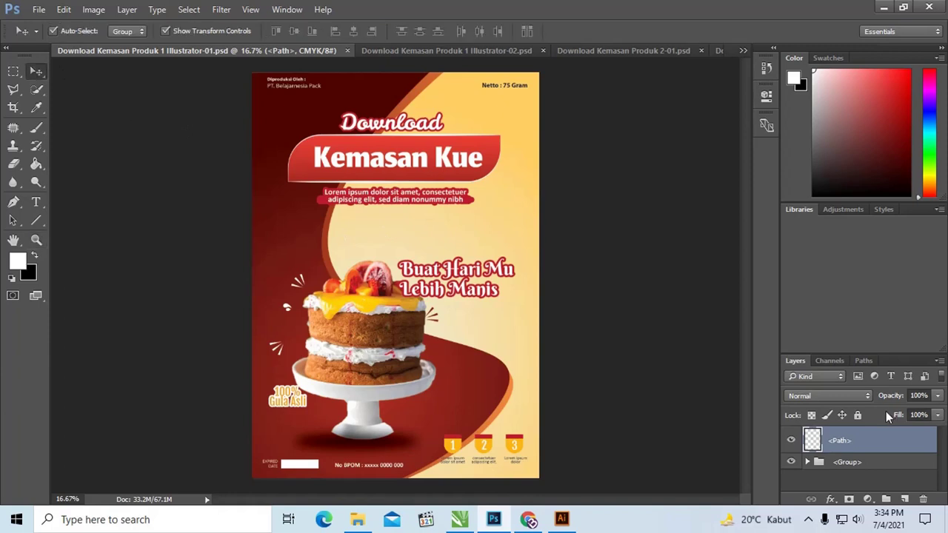
left_click_drag(798, 361, 631, 145)
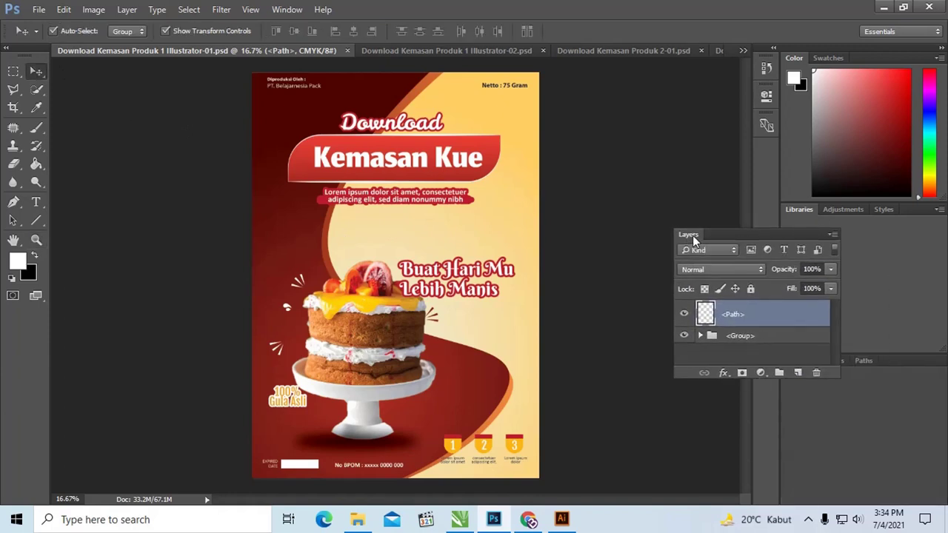
left_click_drag(704, 287, 707, 374)
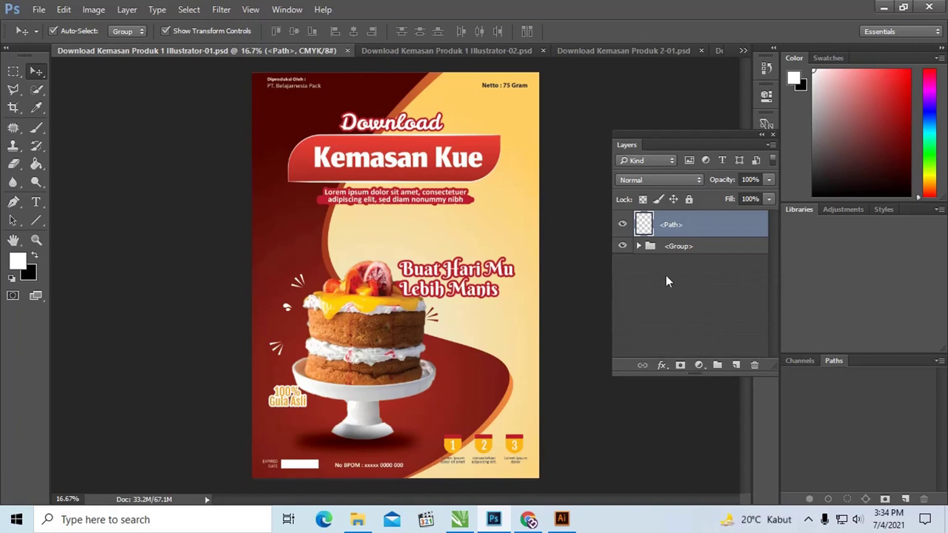
left_click(640, 247)
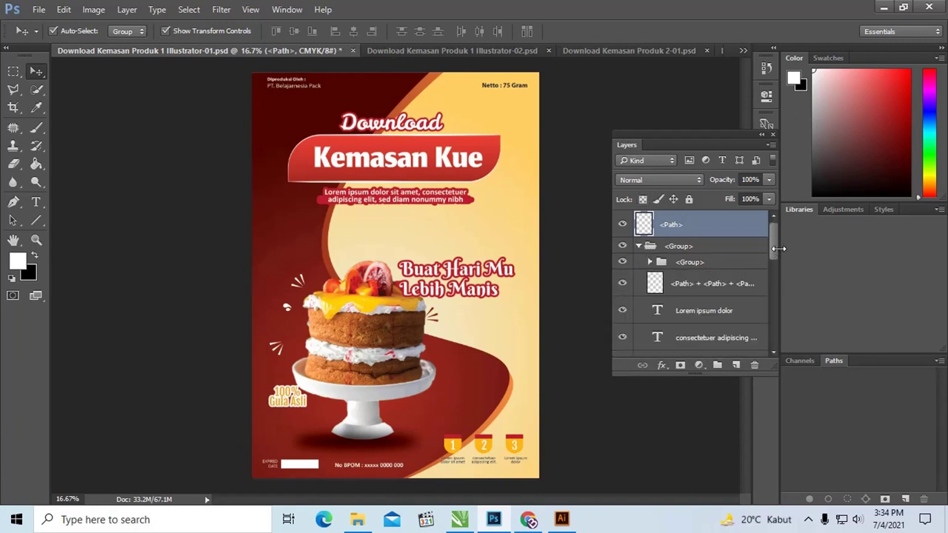
left_click_drag(775, 244, 770, 273)
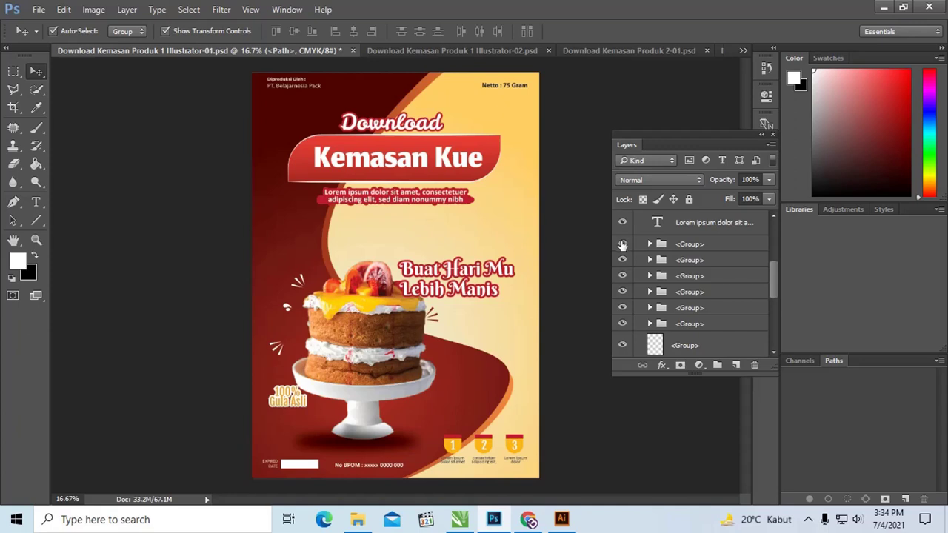
Toggle group visibility to find the Diproduksi Oleh/Netto text group and the 1 badge group
left_click(623, 246)
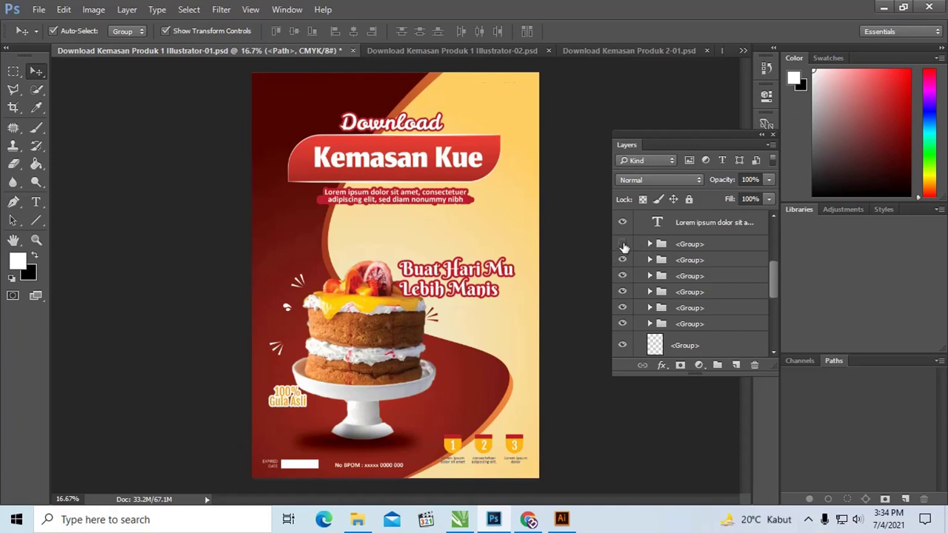
left_click(623, 245)
left_click(623, 260)
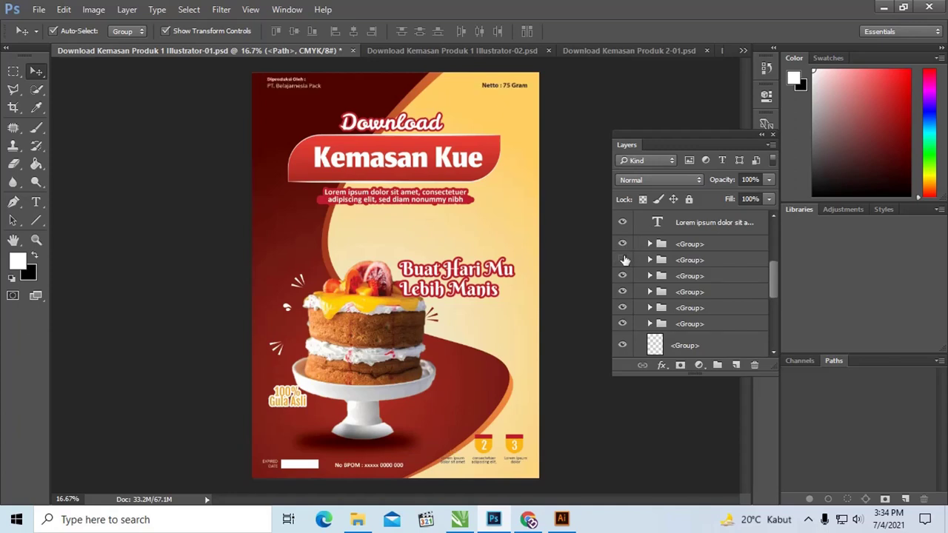
left_click(623, 260)
left_click(623, 245)
left_click(623, 246)
left_click(650, 244)
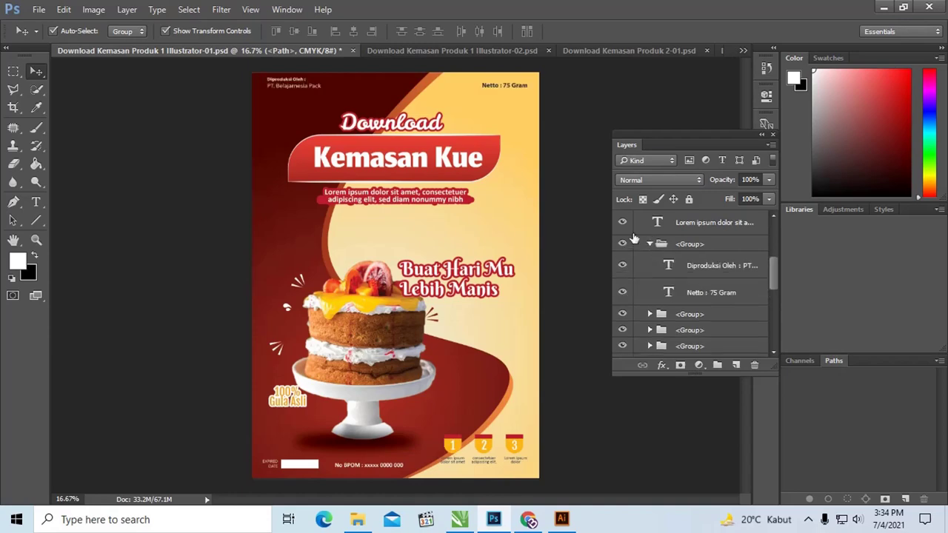
Inspect the Diproduksi Oleh and Netto : 75 Gram text layers, then reposition the panel
double_click(670, 266)
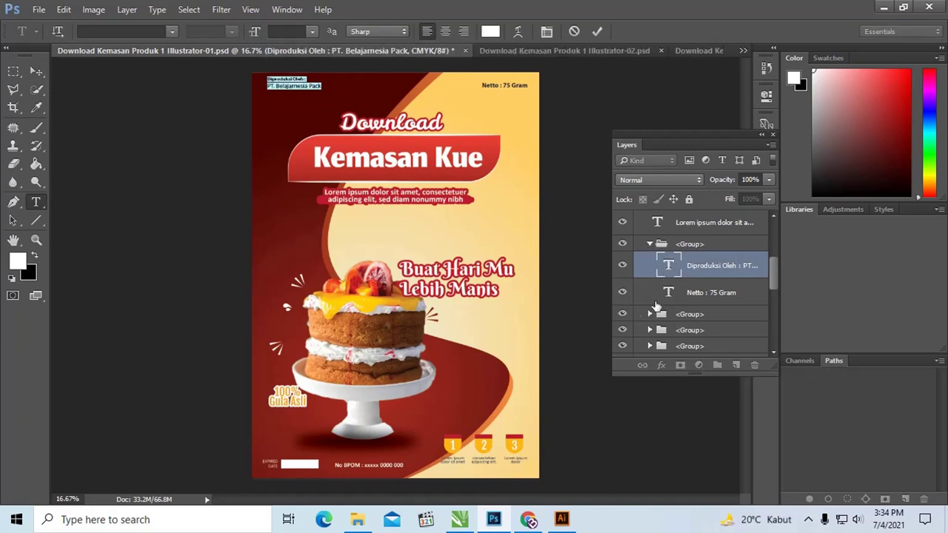
double_click(670, 294)
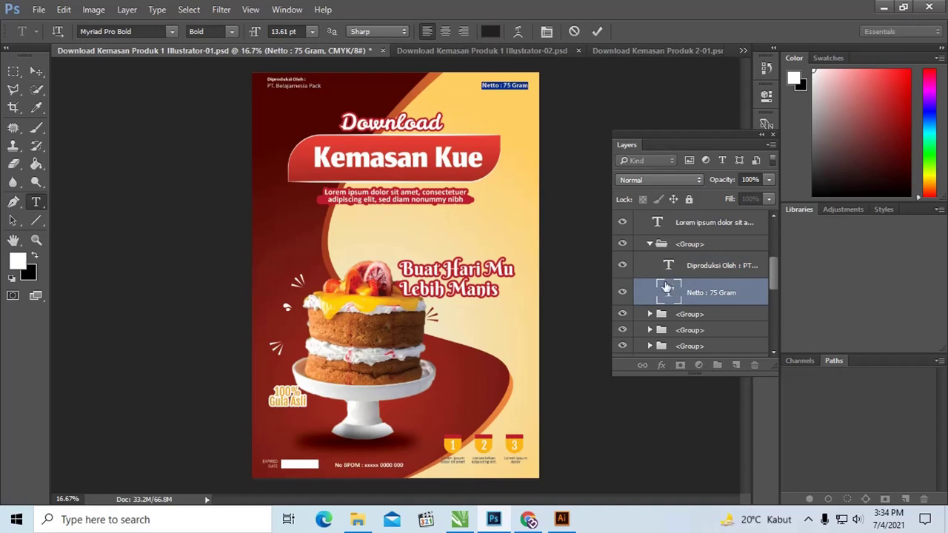
key("Escape")
key("v")
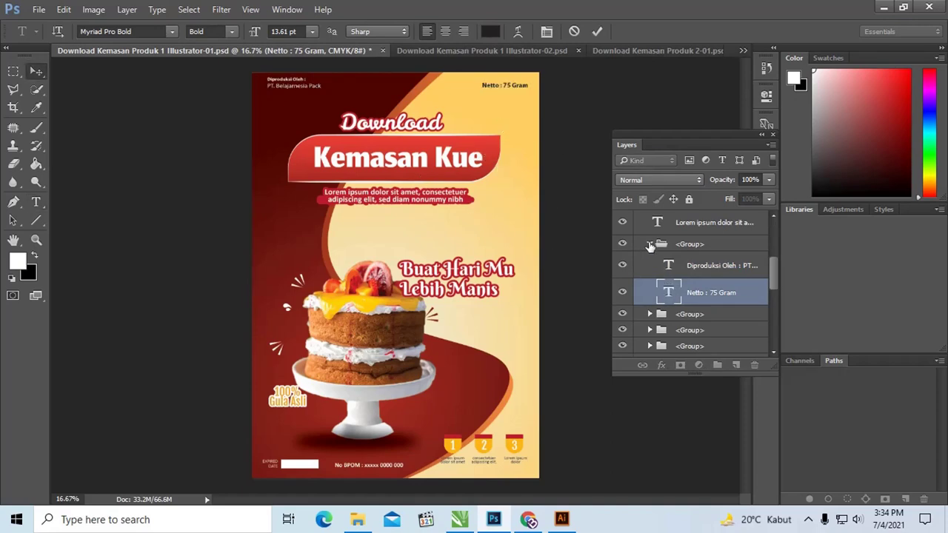
left_click(649, 244)
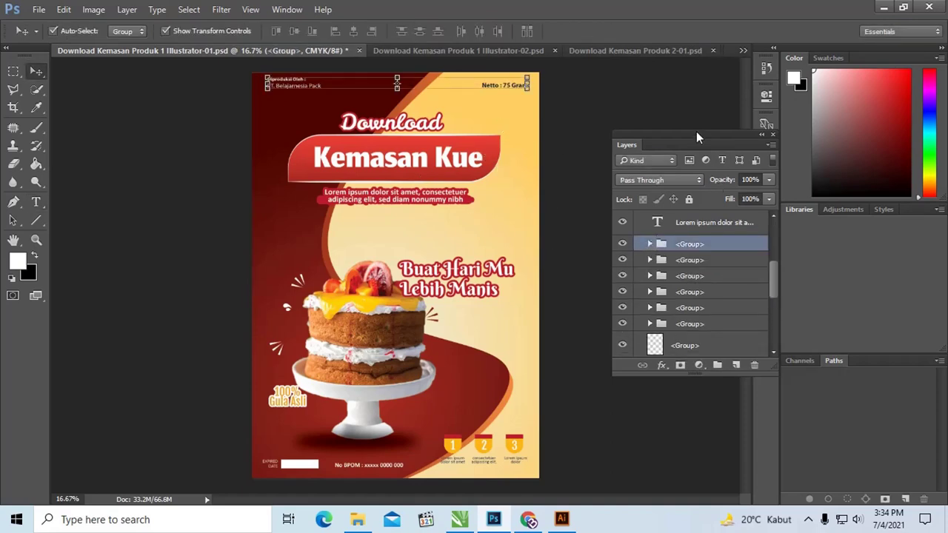
left_click_drag(697, 132, 693, 135)
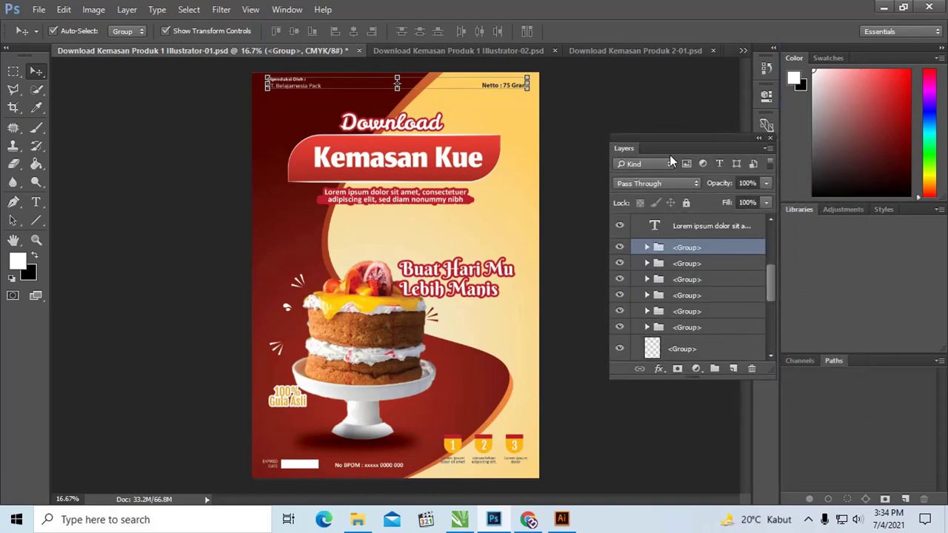
left_click_drag(683, 138, 667, 137)
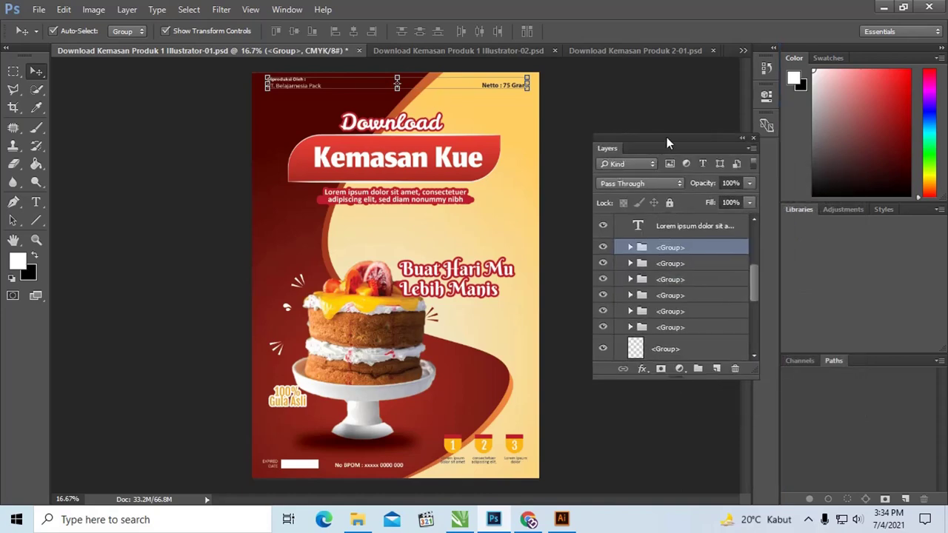
Reposition the floating Layers panel and add a Hue/Saturation adjustment layer
left_click(679, 369)
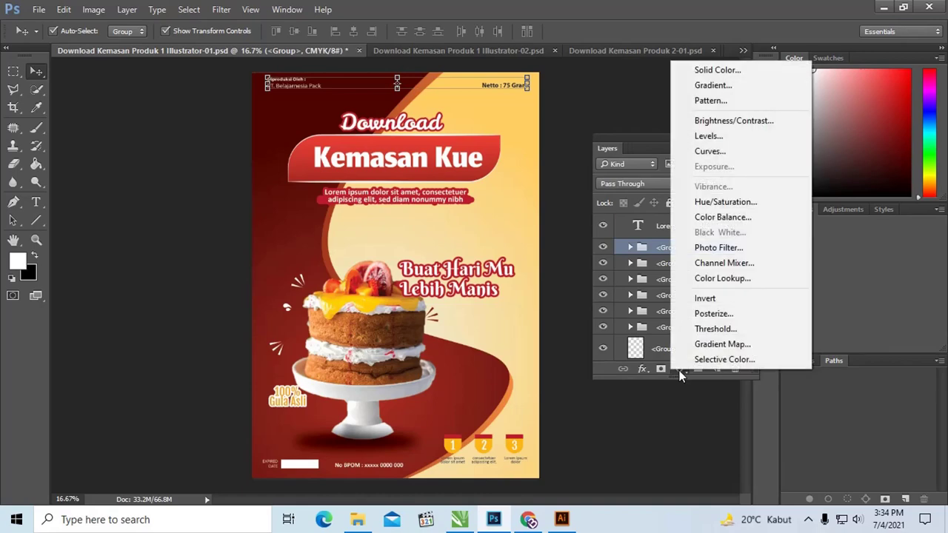
left_click(608, 135)
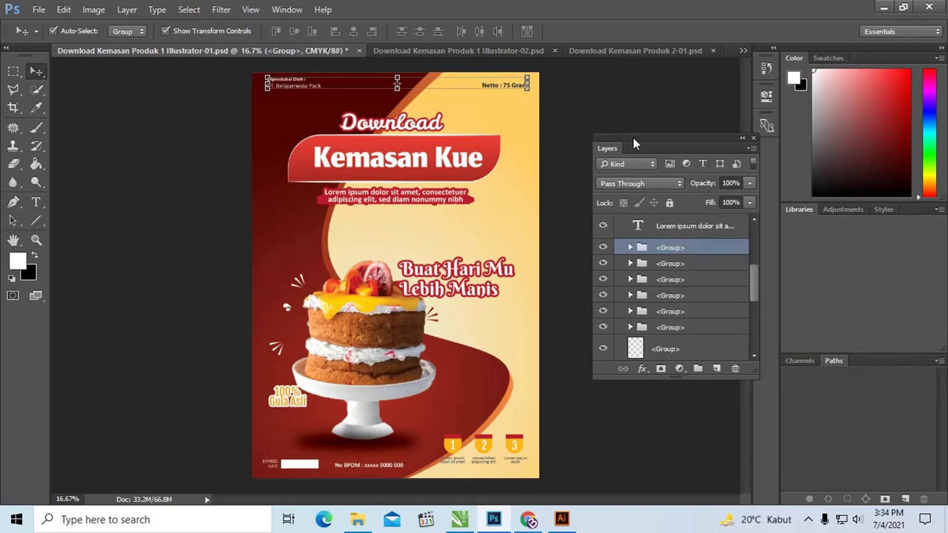
left_click_drag(634, 138, 606, 128)
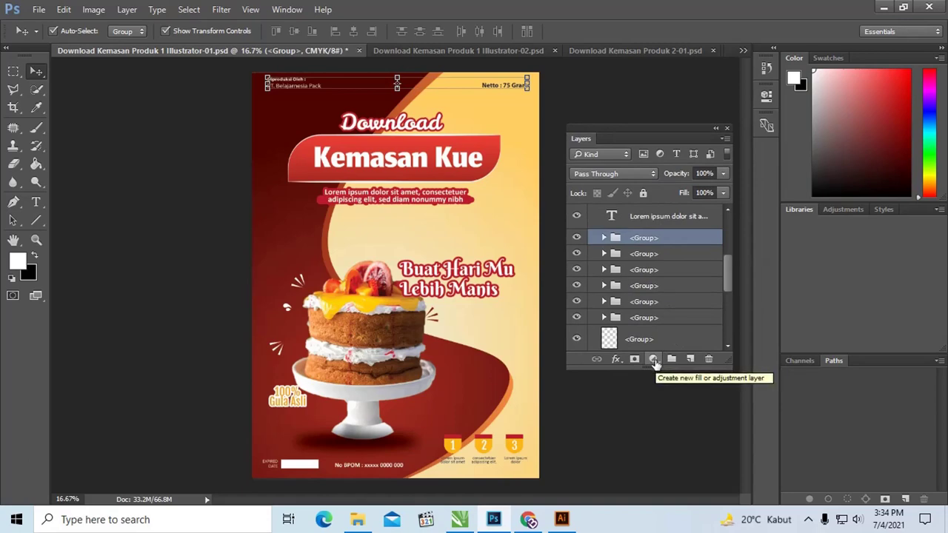
left_click(654, 359)
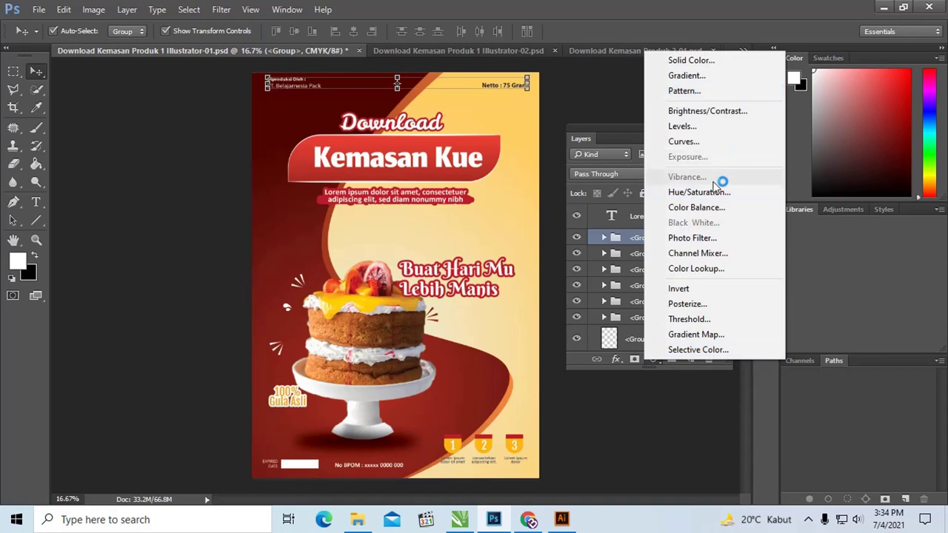
left_click(667, 192)
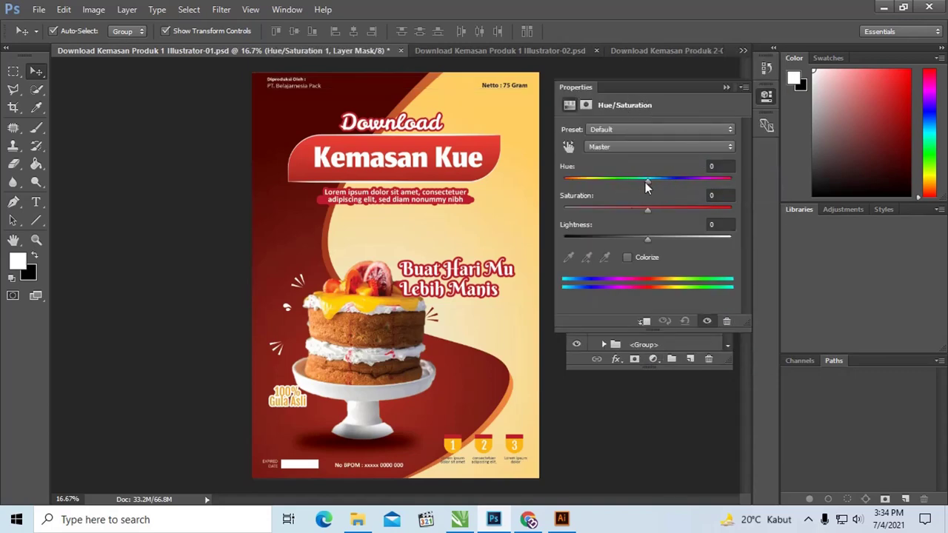
Experiment with Hue, Saturation and a green-teal Colorize tint on the poster
mouse_move(646, 180)
left_mouse_down()
mouse_move(691, 184)
mouse_move(637, 182)
mouse_move(652, 180)
left_mouse_up()
left_click(649, 212)
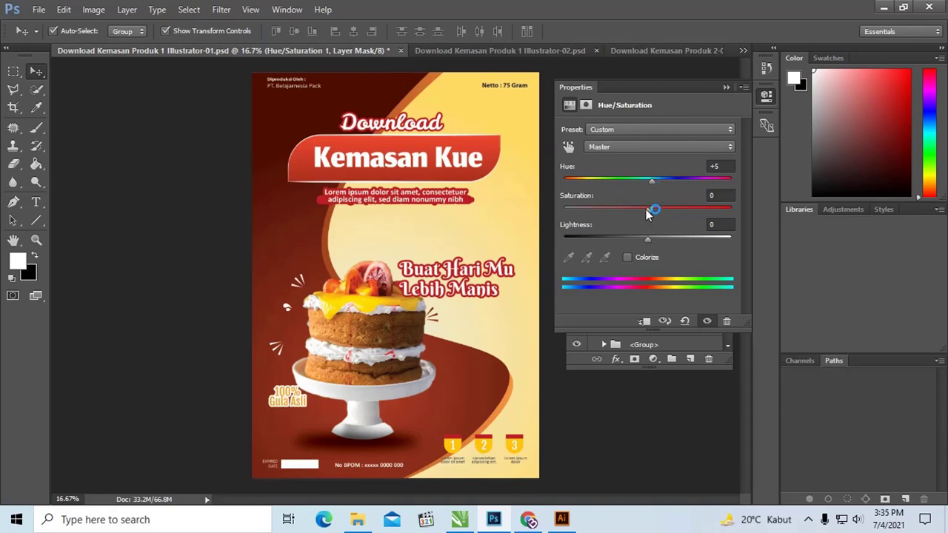
mouse_move(648, 211)
left_mouse_down()
mouse_move(676, 210)
mouse_move(599, 205)
mouse_move(688, 205)
mouse_move(578, 203)
mouse_move(647, 208)
mouse_move(680, 180)
mouse_move(709, 182)
mouse_move(593, 179)
mouse_move(668, 180)
mouse_move(650, 181)
left_mouse_up()
left_click(628, 257)
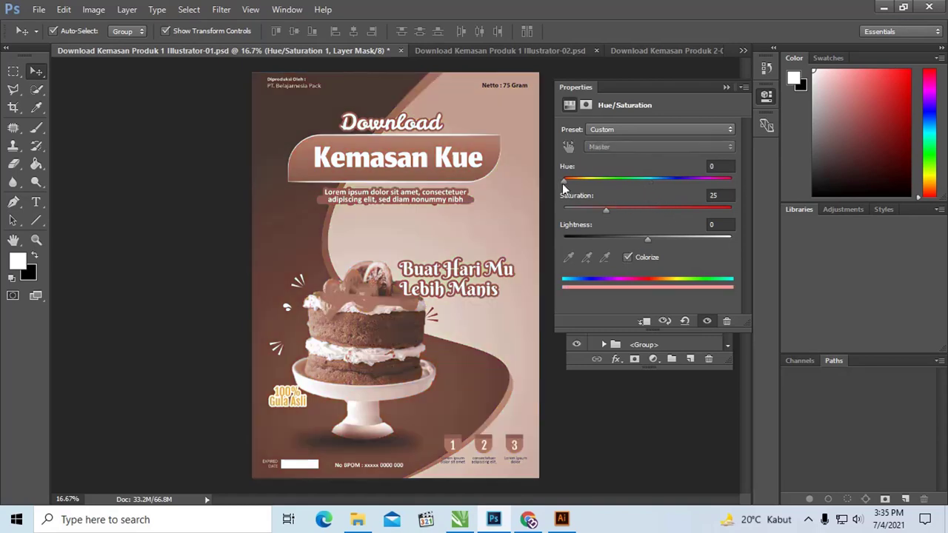
mouse_move(563, 181)
left_mouse_down()
mouse_move(626, 181)
mouse_move(638, 191)
left_mouse_up()
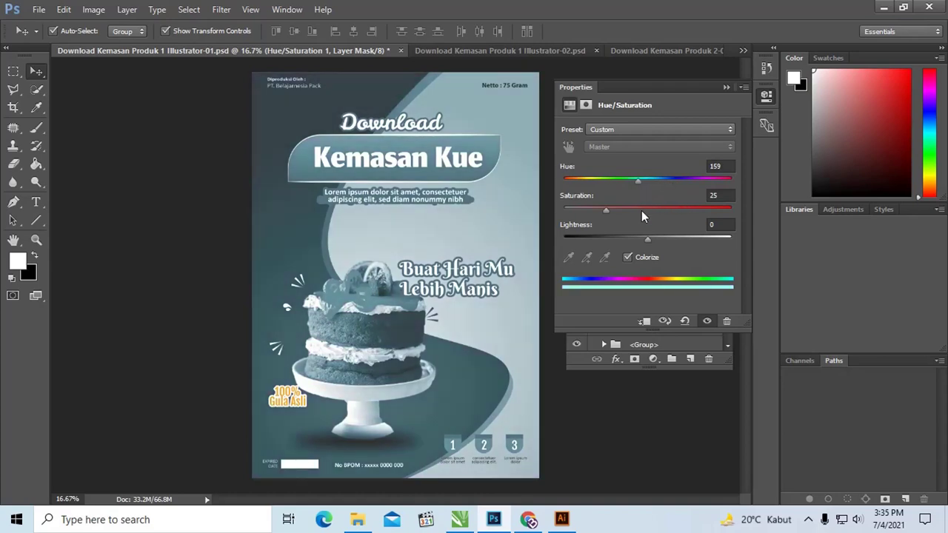
left_click_drag(607, 213, 643, 214)
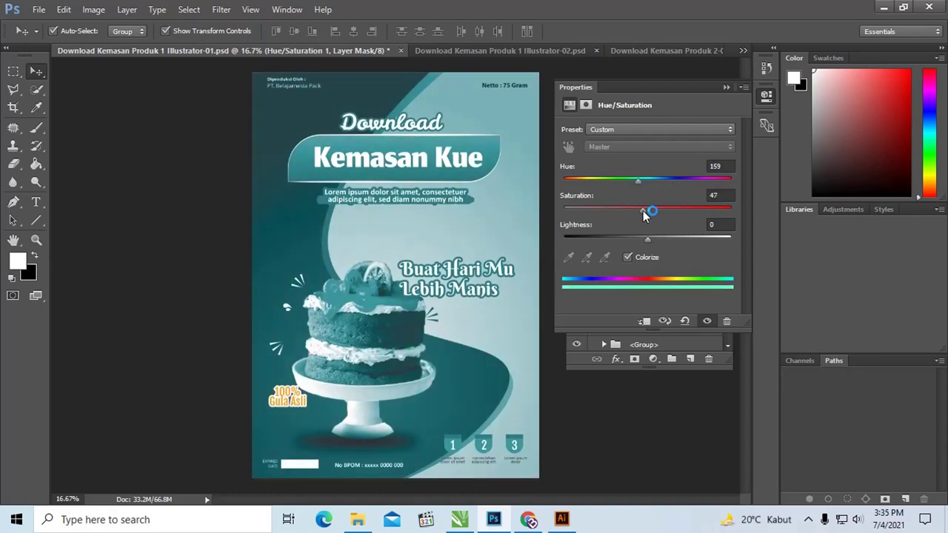
Turn Colorize off, settle on Hue +11 and Saturation +3, and collapse Properties
left_click(627, 257)
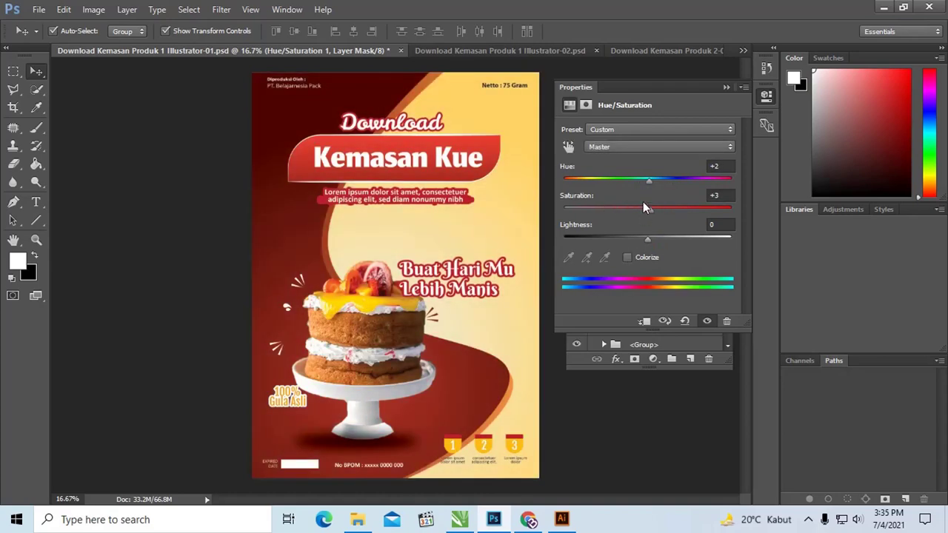
mouse_move(650, 181)
left_mouse_down()
mouse_move(679, 182)
mouse_move(658, 184)
left_mouse_up()
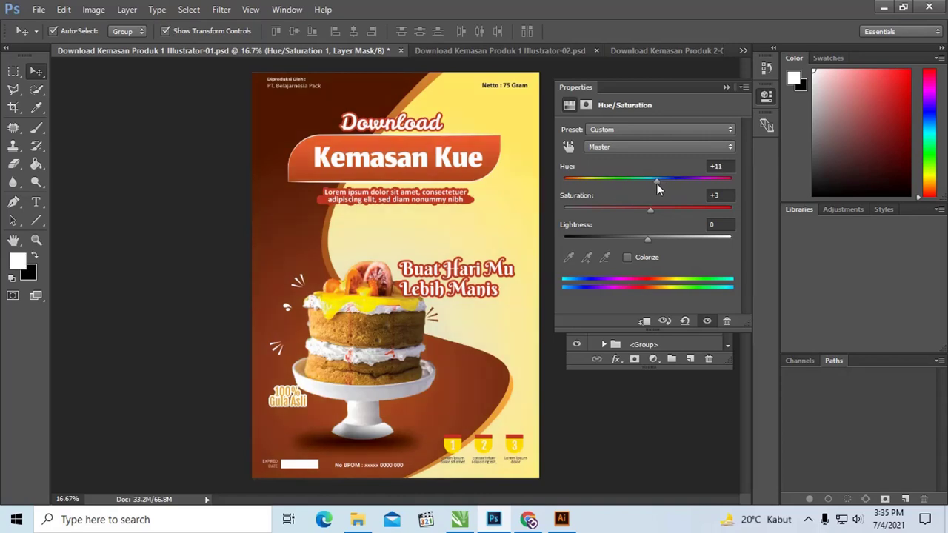
left_click(726, 86)
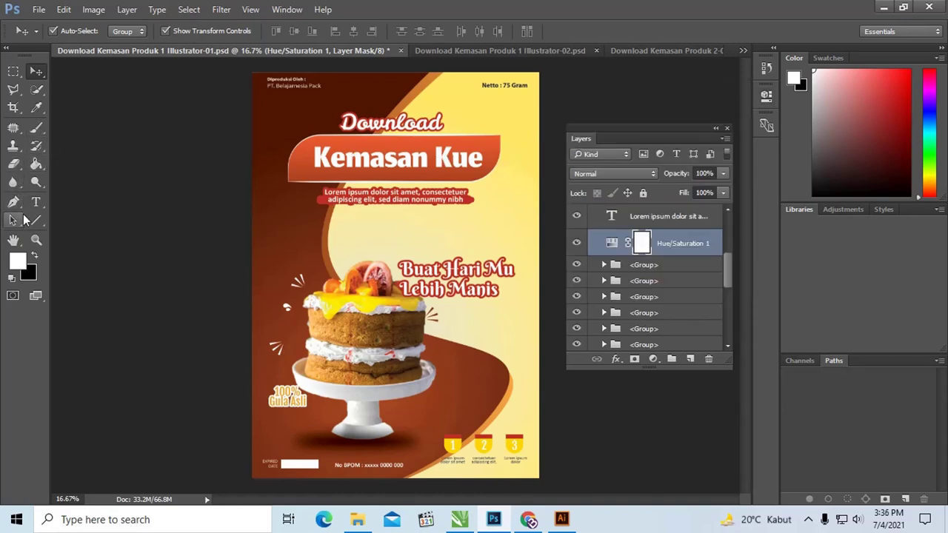
Select the Paint Bucket tool, minimize Photoshop and bring up CorelDRAW's Untitled-2 dieline
left_click(32, 166)
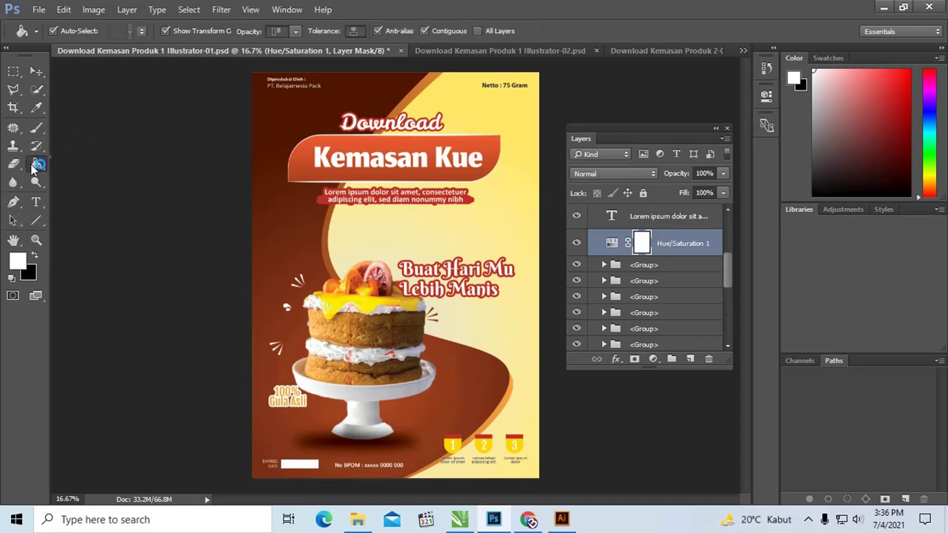
right_click(30, 163)
left_click(95, 173)
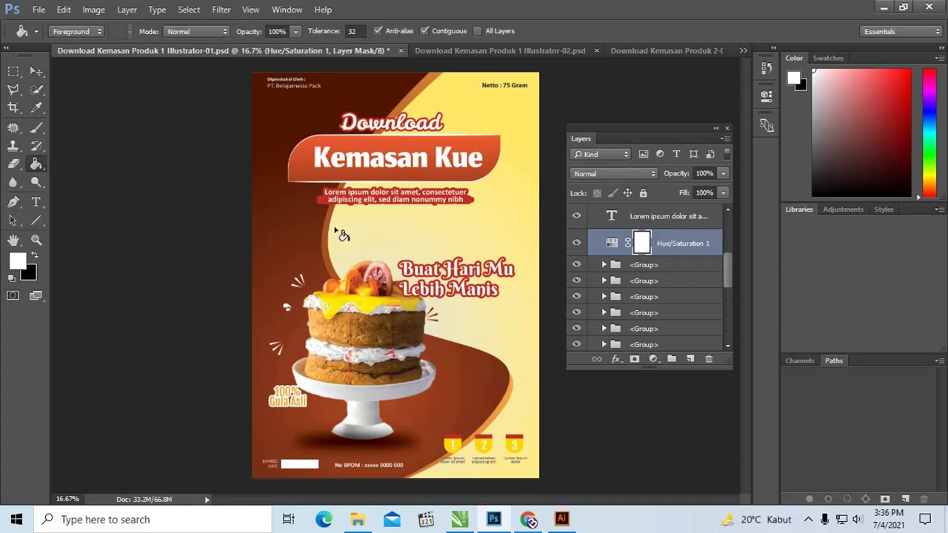
left_click_drag(729, 274, 727, 280)
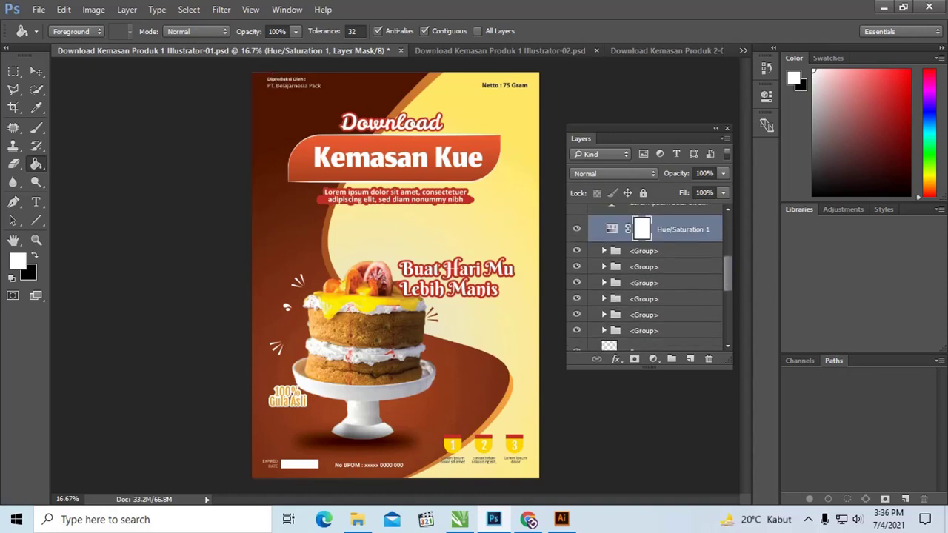
left_click(884, 7)
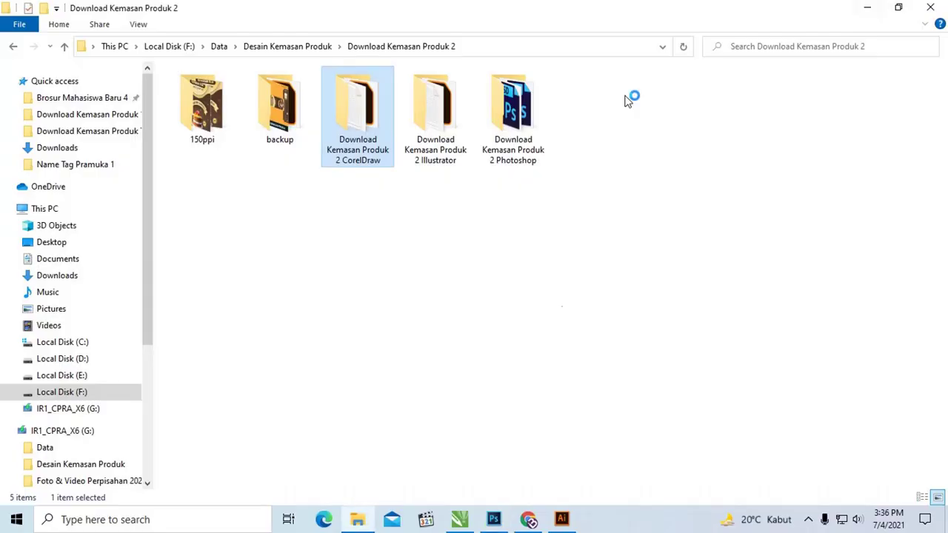
left_click(459, 519)
Zoom to frame the whole box dieline and select the bottom-flap paragraph text
scroll(532, 324, "down", 1)
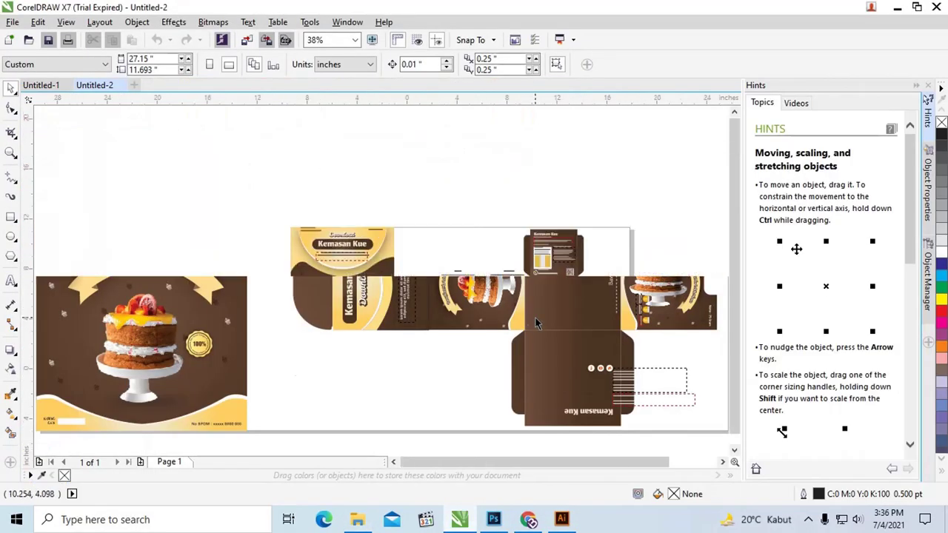
scroll(350, 276, "up", 1)
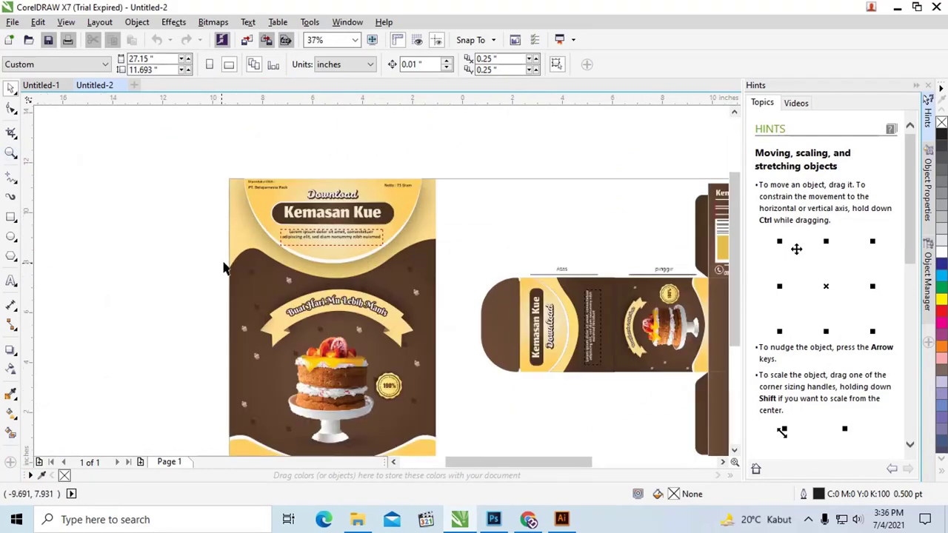
scroll(234, 260, "down", 1)
key("z")
mouse_move(204, 212)
left_mouse_down()
mouse_move(567, 381)
mouse_move(620, 383)
left_mouse_up()
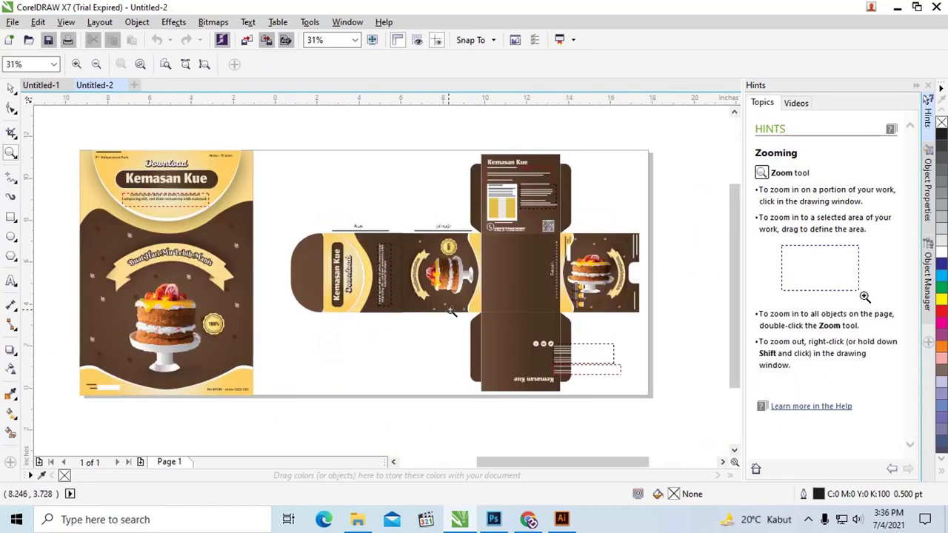
left_click(12, 87)
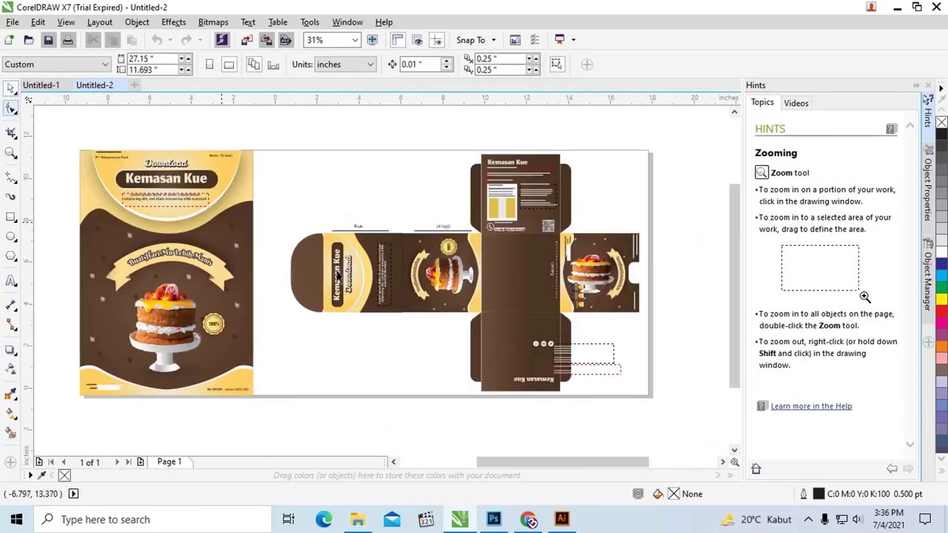
left_click(575, 352)
left_click_drag(569, 366, 571, 372)
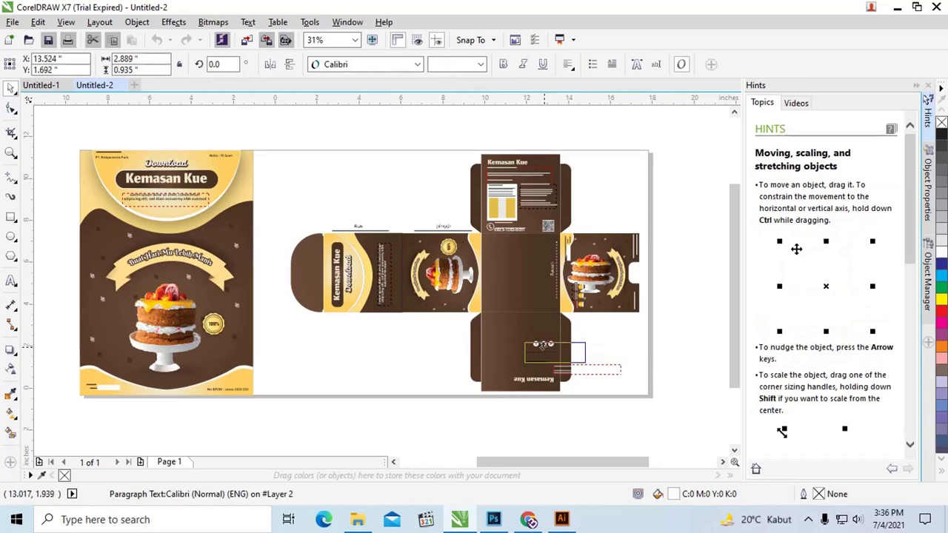
key("ctrl+z")
Move the text and social icons onto the bottom flap and right-align them
left_click(590, 374, "shift")
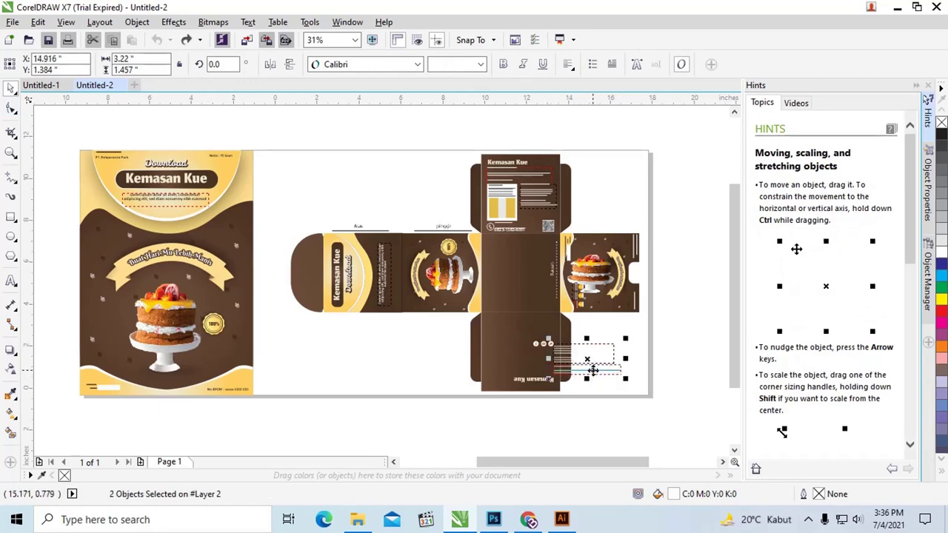
left_click_drag(593, 368, 531, 363)
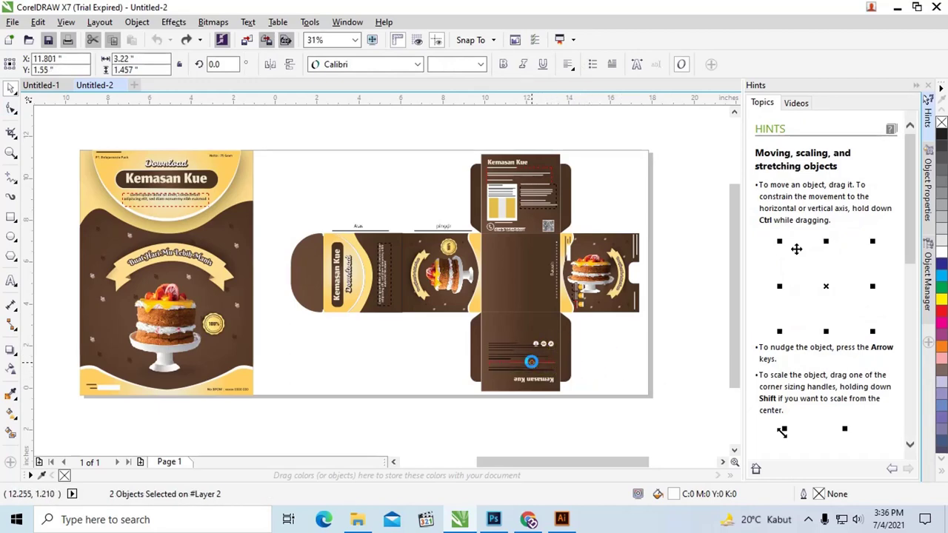
left_click(568, 64)
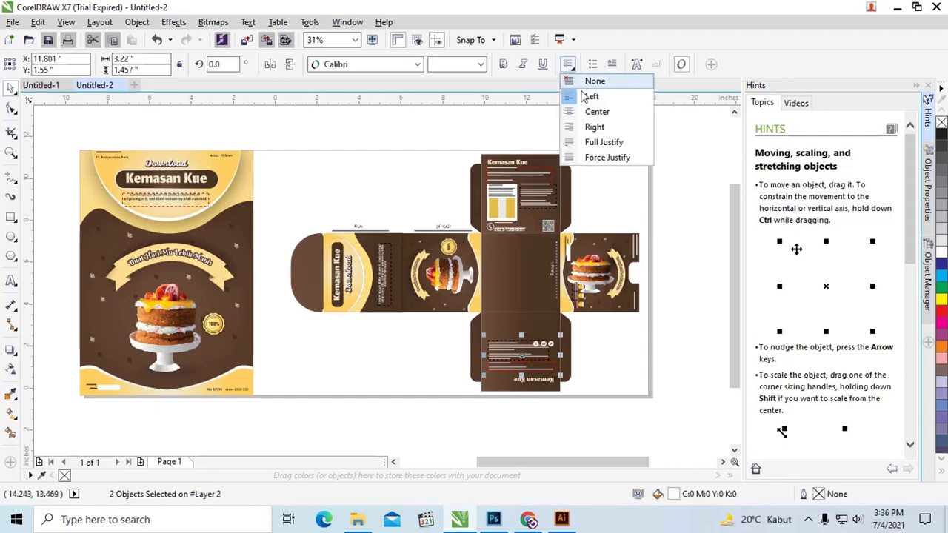
left_click(593, 127)
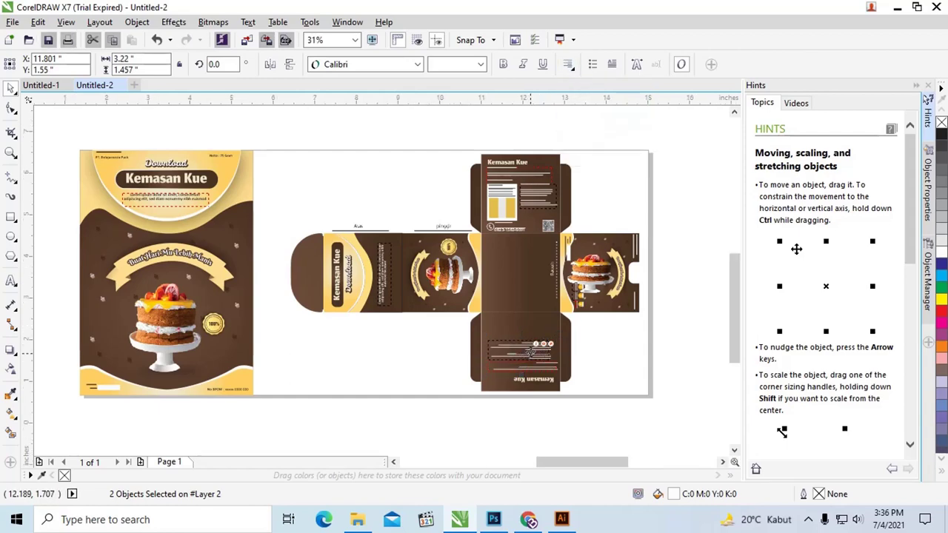
scroll(530, 353, "up", 4)
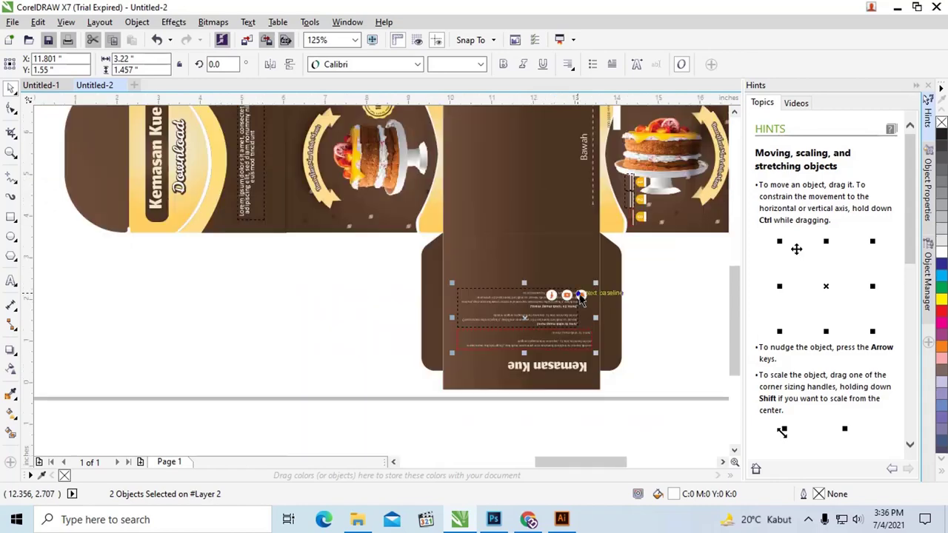
scroll(551, 268, "down", 2)
scroll(584, 199, "down", 2)
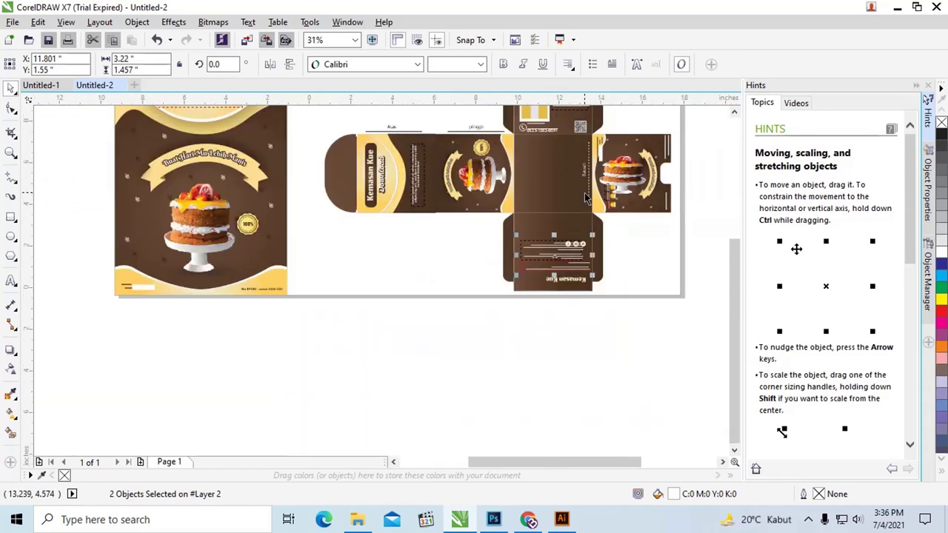
scroll(624, 178, "up", 2)
Ungroup the cake artwork on the side panel with Ctrl+U
left_click(641, 167)
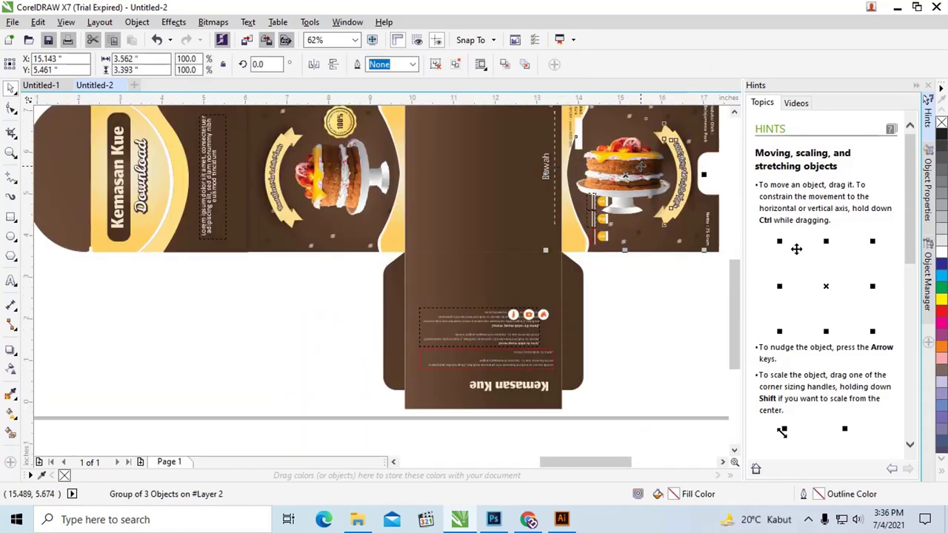
right_click(627, 157)
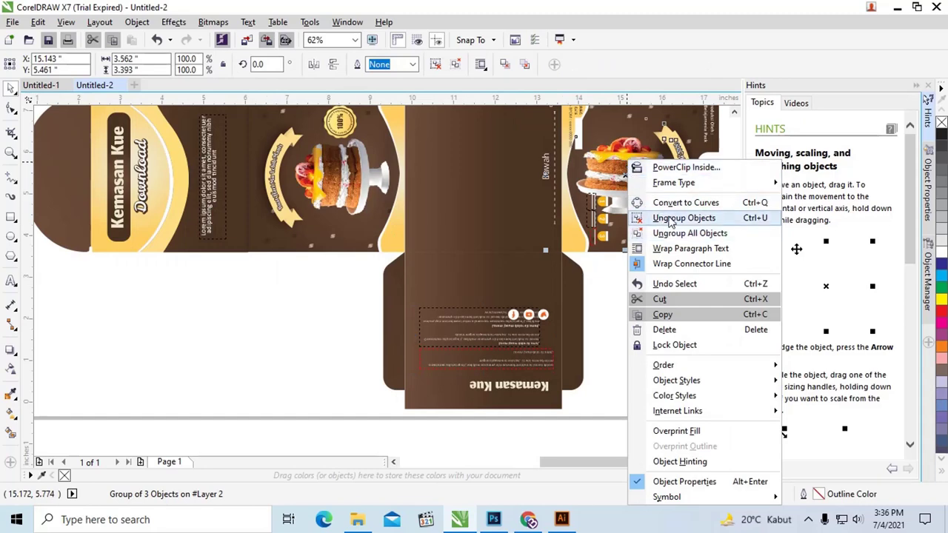
key("Escape")
key("ctrl+u")
left_click(544, 169)
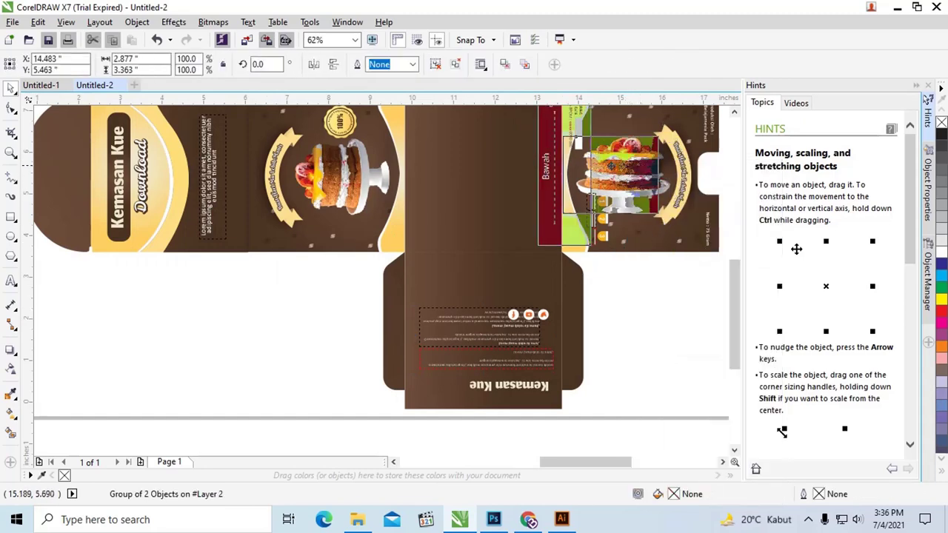
left_click_drag(544, 169, 543, 166)
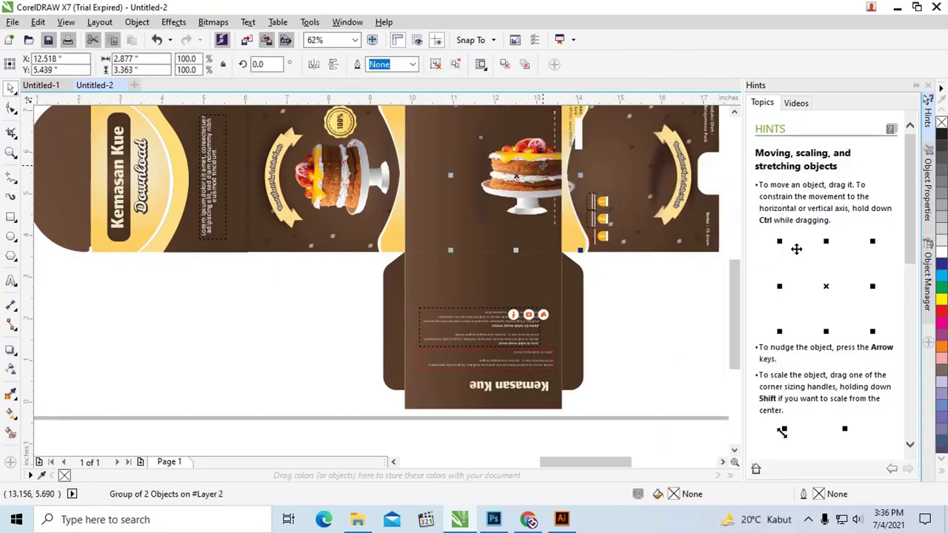
key("ctrl+z")
Try moving the cake group below the right panel, undo it and deselect
scroll(547, 176, "right", 1)
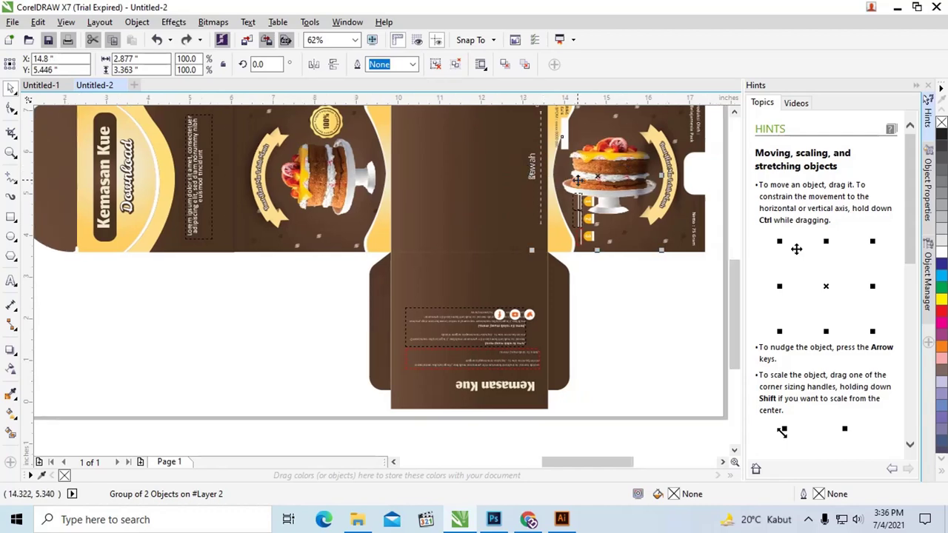
scroll(576, 180, "down", 1)
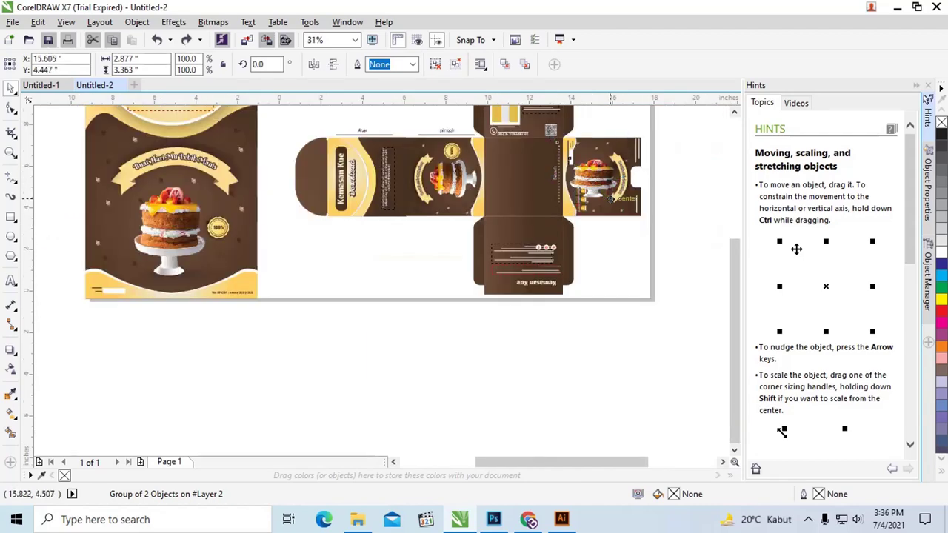
left_click(614, 205)
left_click_drag(594, 178, 613, 251)
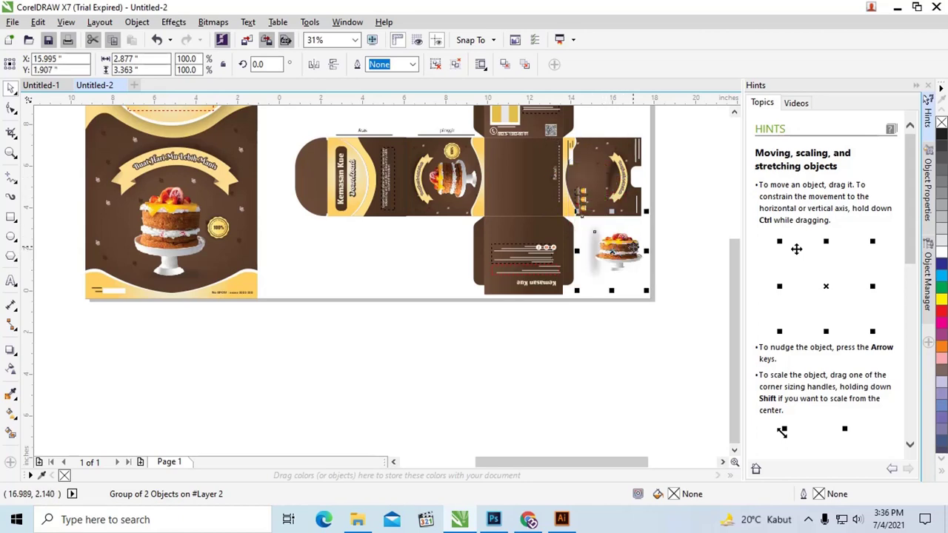
key("ctrl+z")
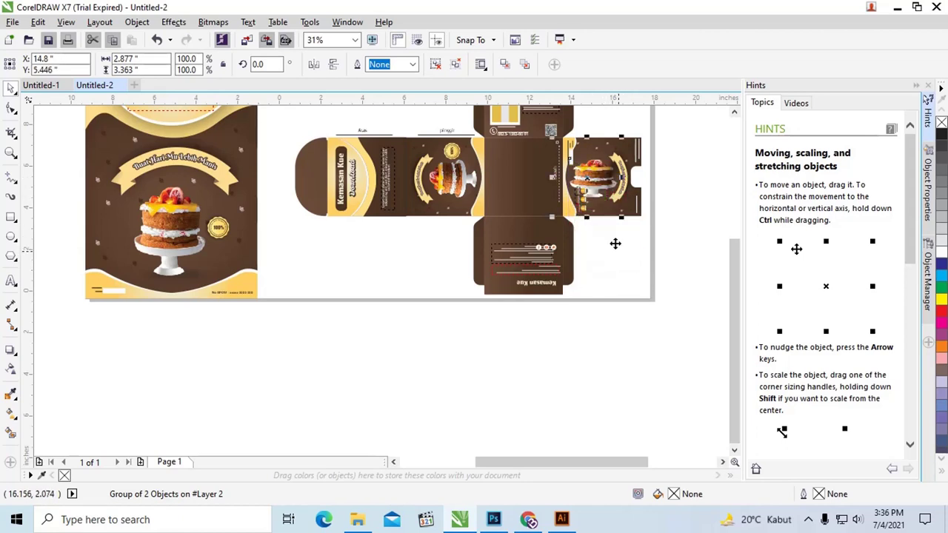
right_click(602, 159)
key("Escape")
left_click(682, 201)
scroll(592, 171, "up", 2)
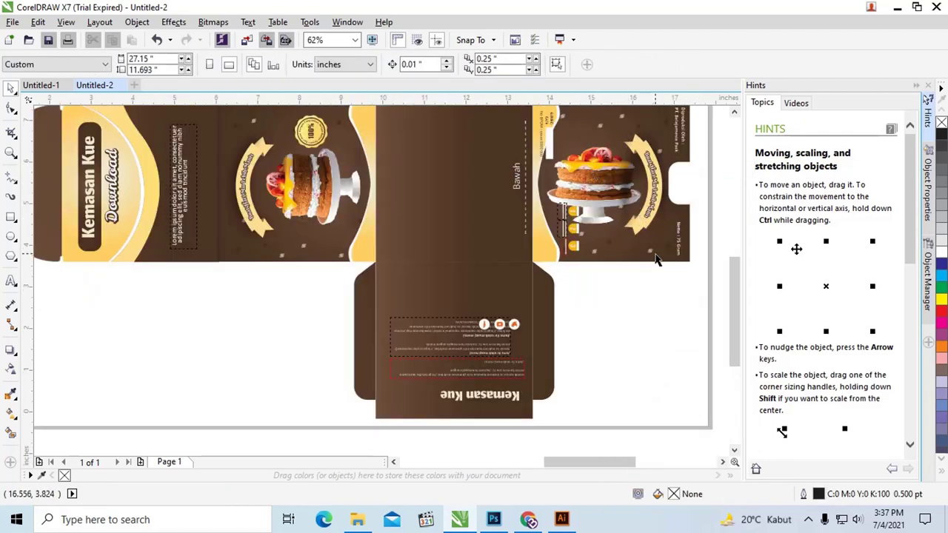
Rotate the cake photo to 270°, stretch it vertically and shift it up-left
left_click(604, 176)
left_click(604, 176)
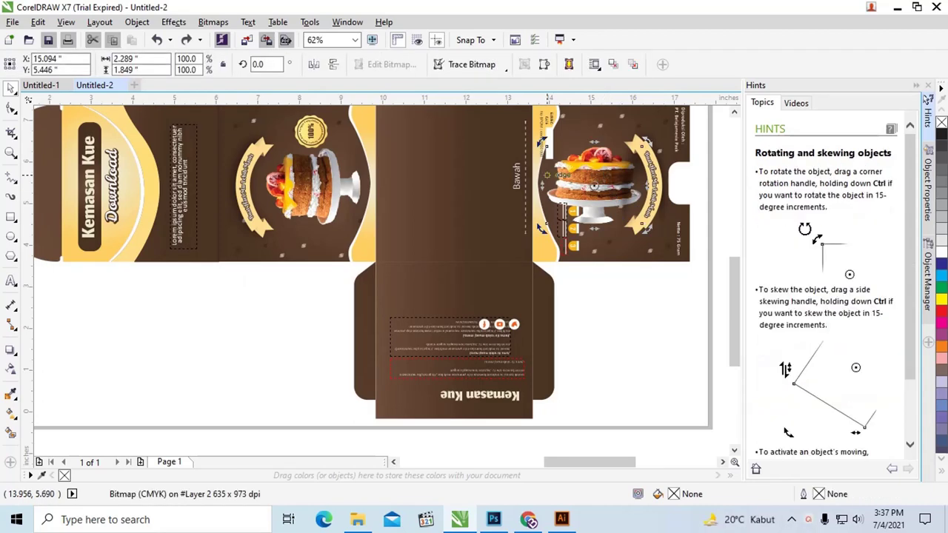
left_click_drag(648, 141, 628, 220)
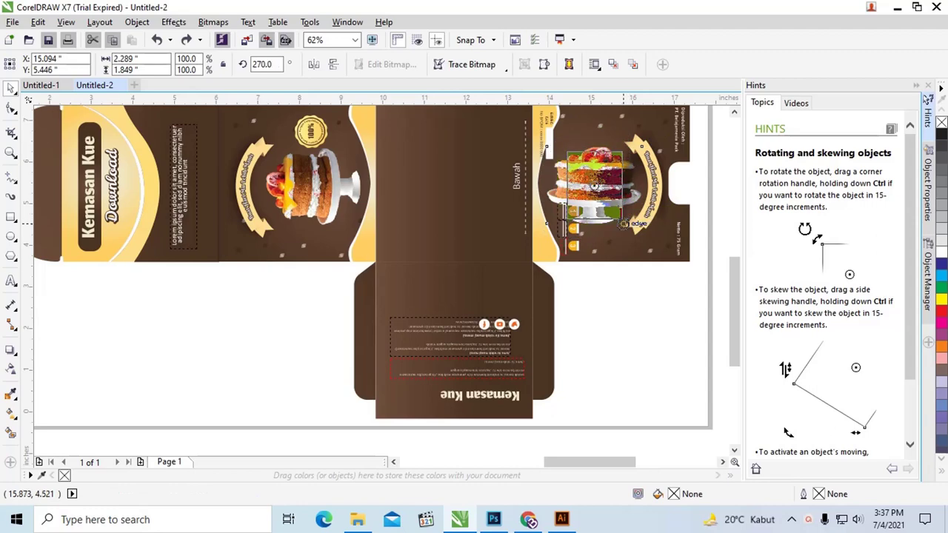
left_click_drag(629, 220, 625, 222)
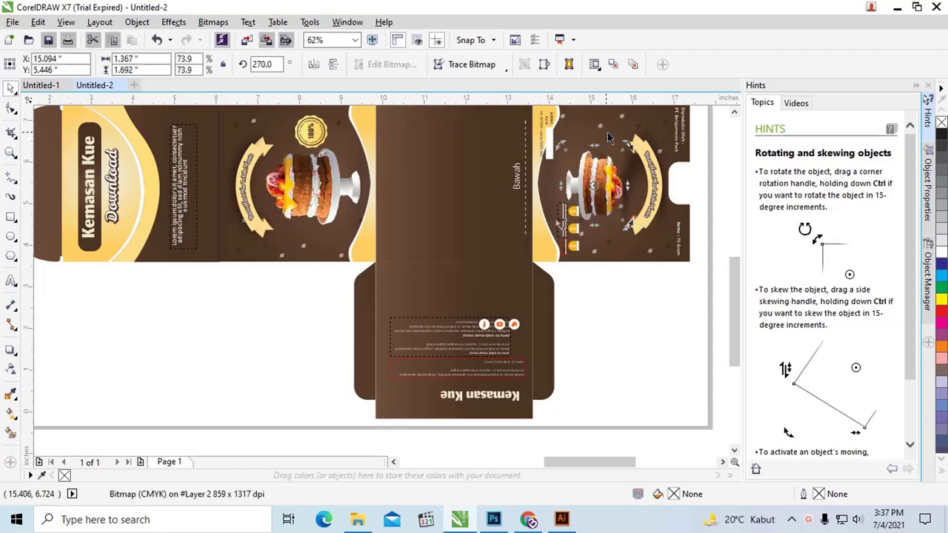
left_click(597, 166)
mouse_move(597, 149)
left_mouse_down()
mouse_move(576, 210)
mouse_move(544, 218)
left_mouse_up()
left_click_drag(604, 174, 557, 173)
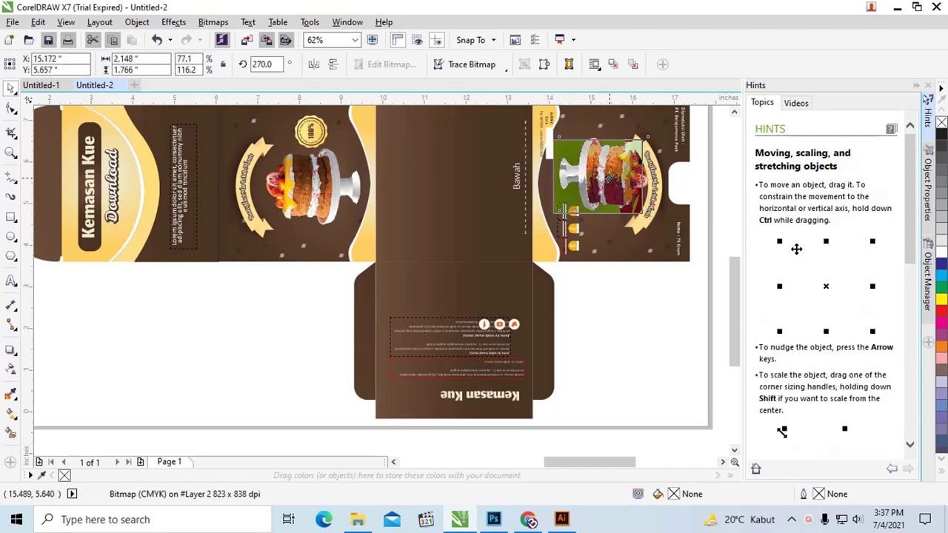
Bring the cake photo To Front of Page, then return to the Download Kemasan Produk 2 folder
right_click(556, 172)
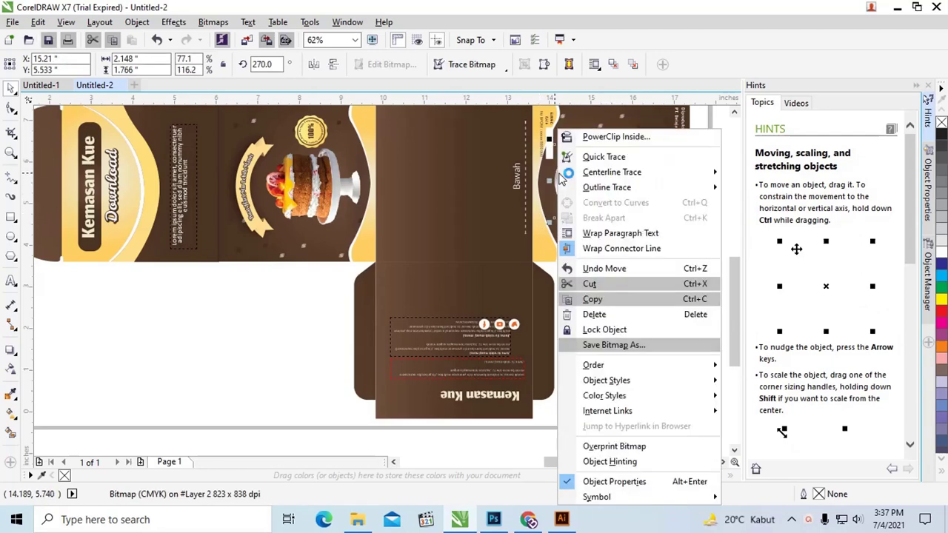
mouse_move(593, 366)
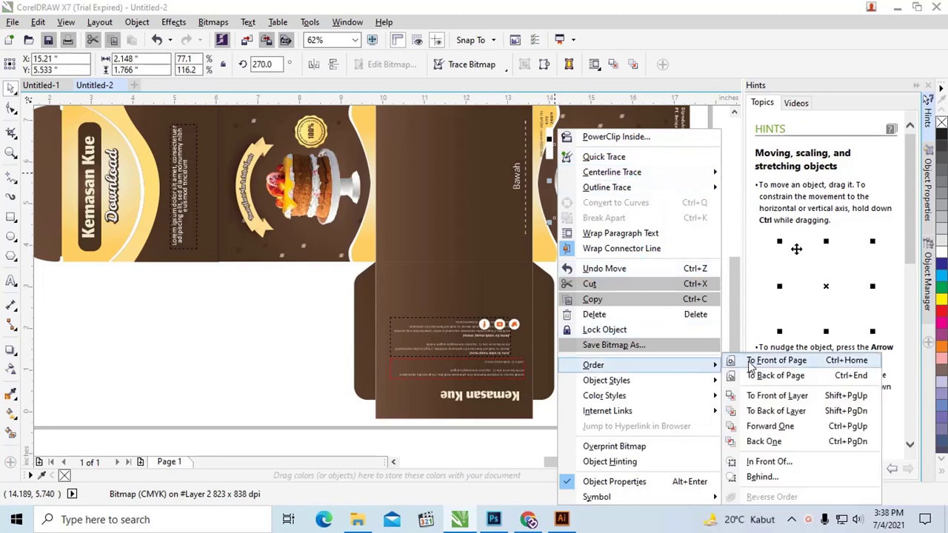
left_click(758, 361)
left_click(632, 317)
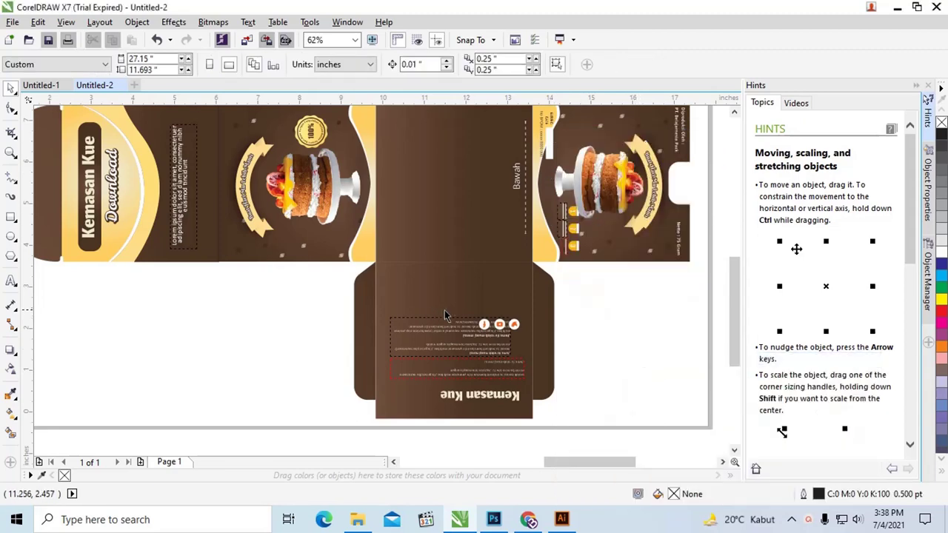
scroll(444, 314, "right", 1)
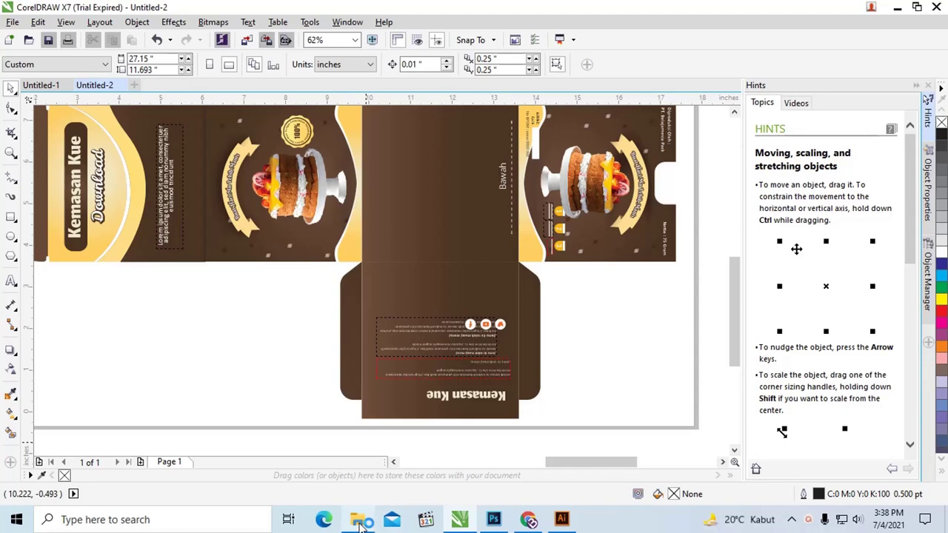
left_click(370, 442)
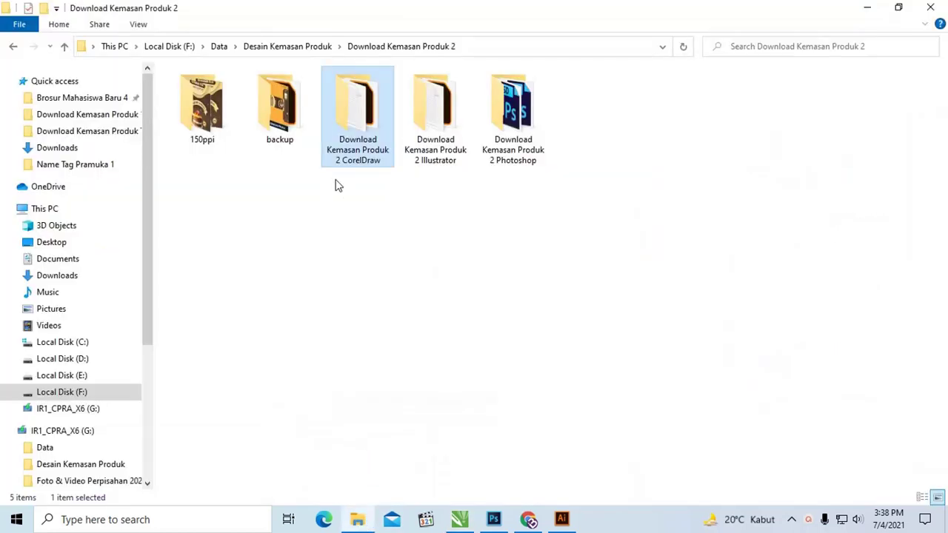
Open the Baca Dulu note in the CorelDraw folder and highlight the three logo source links
double_click(372, 104)
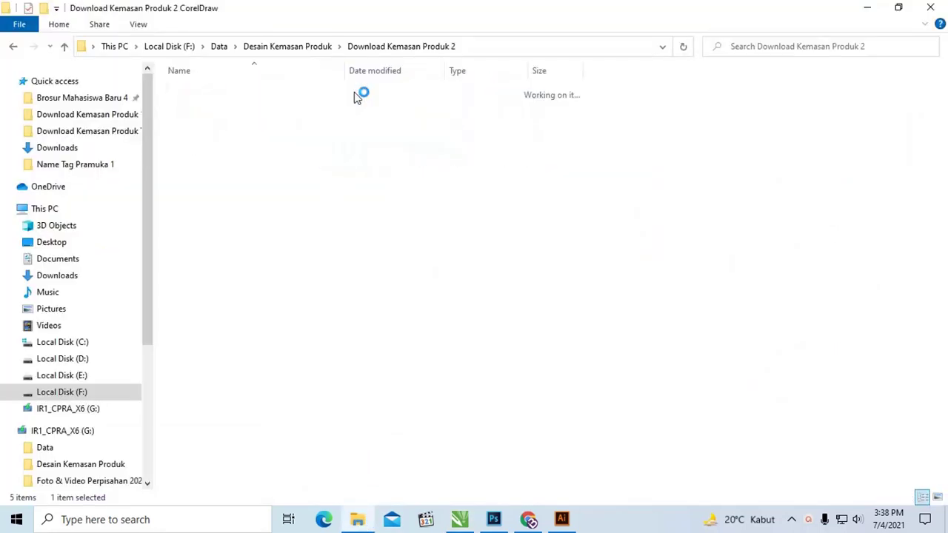
double_click(252, 91)
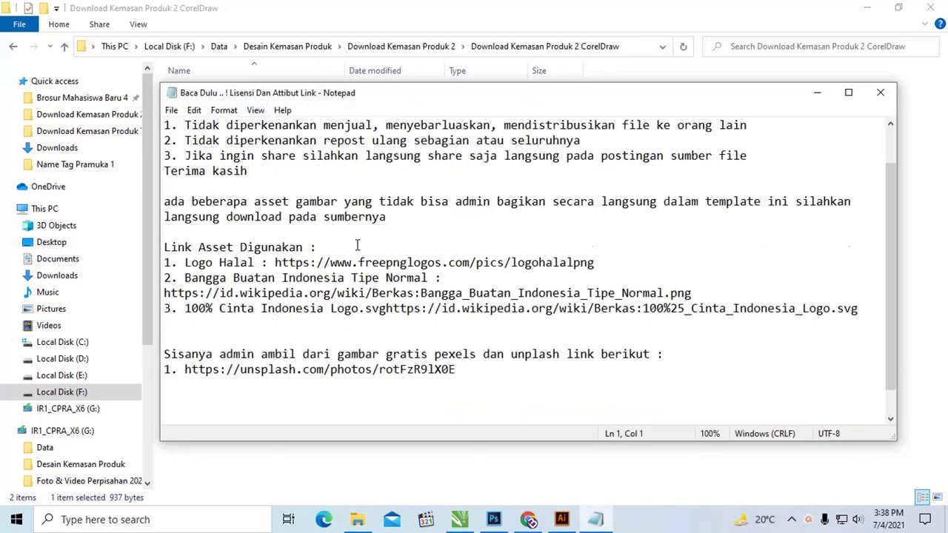
left_click_drag(503, 369, 142, 244)
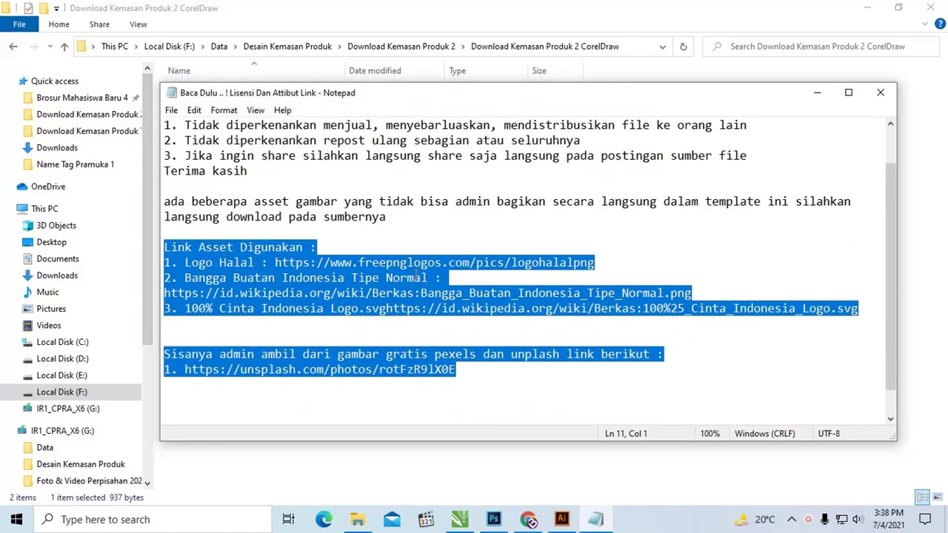
left_click(324, 262)
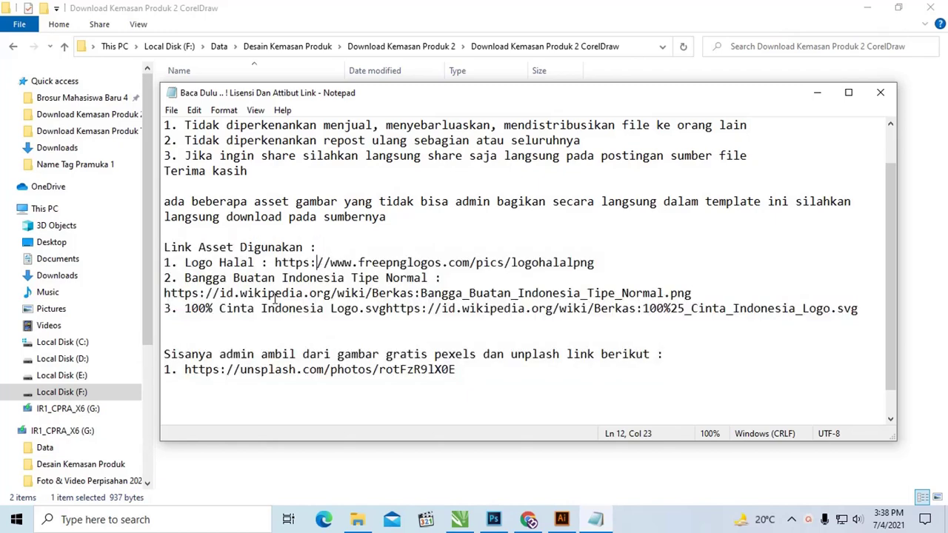
left_click_drag(208, 329, 164, 263)
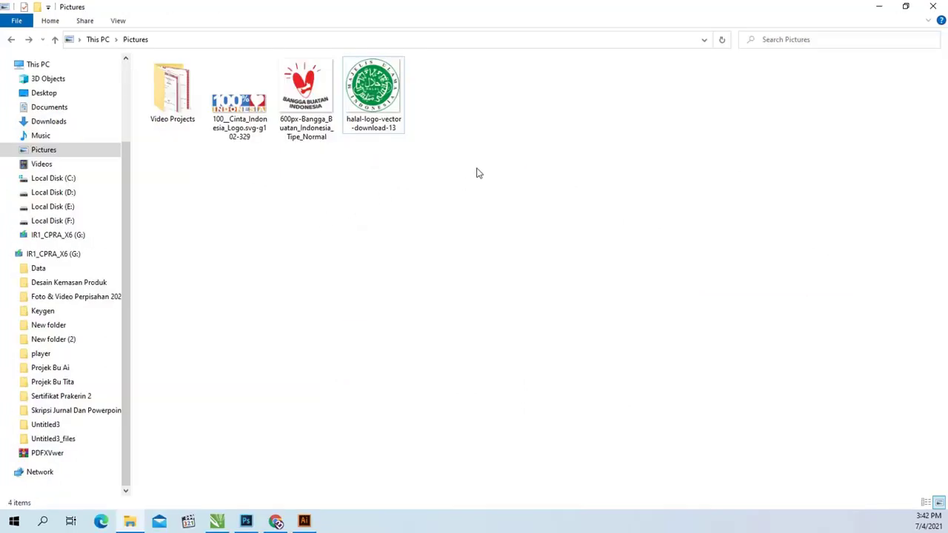
Select the three logo images in Pictures, restore the Explorer window and switch to Illustrator
left_click_drag(478, 160, 211, 58)
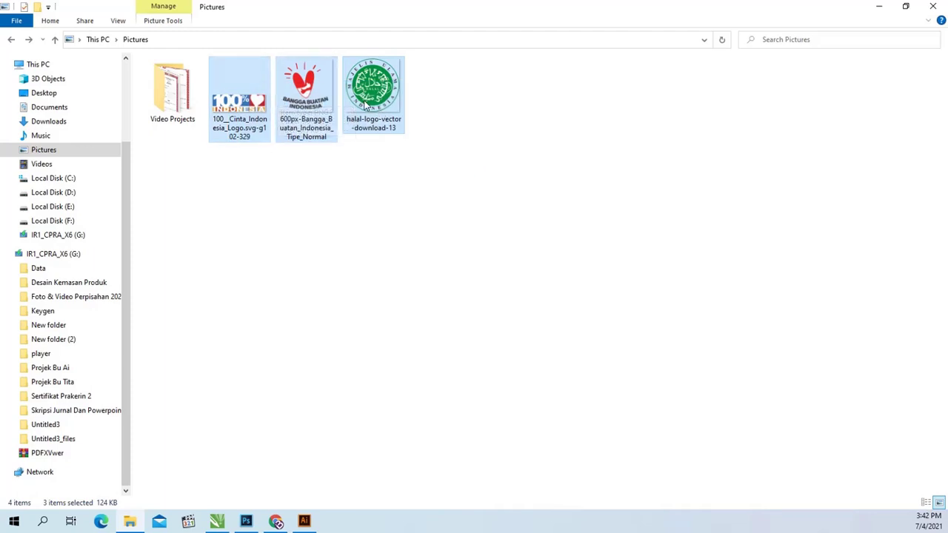
mouse_move(364, 103)
left_mouse_down()
mouse_move(374, 246)
mouse_move(305, 523)
mouse_move(328, 377)
left_mouse_up()
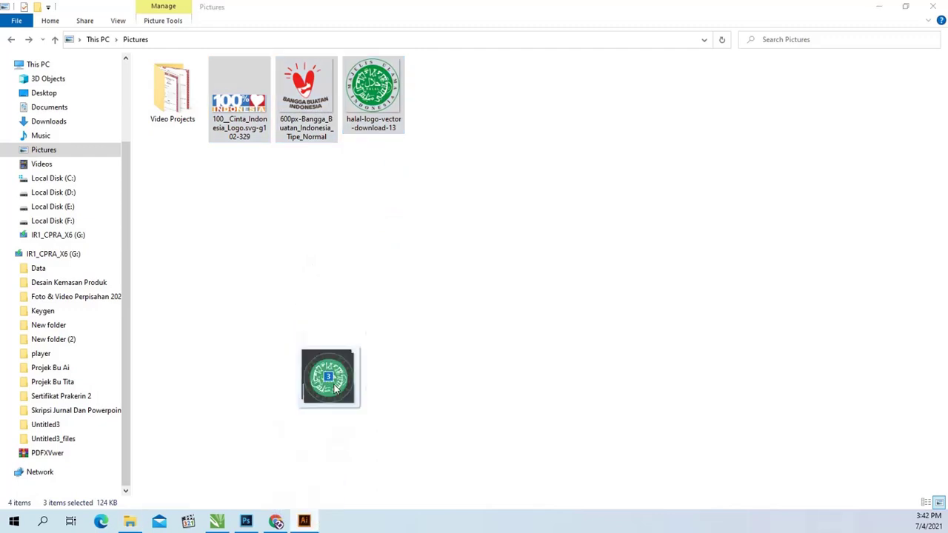
left_click(911, 7)
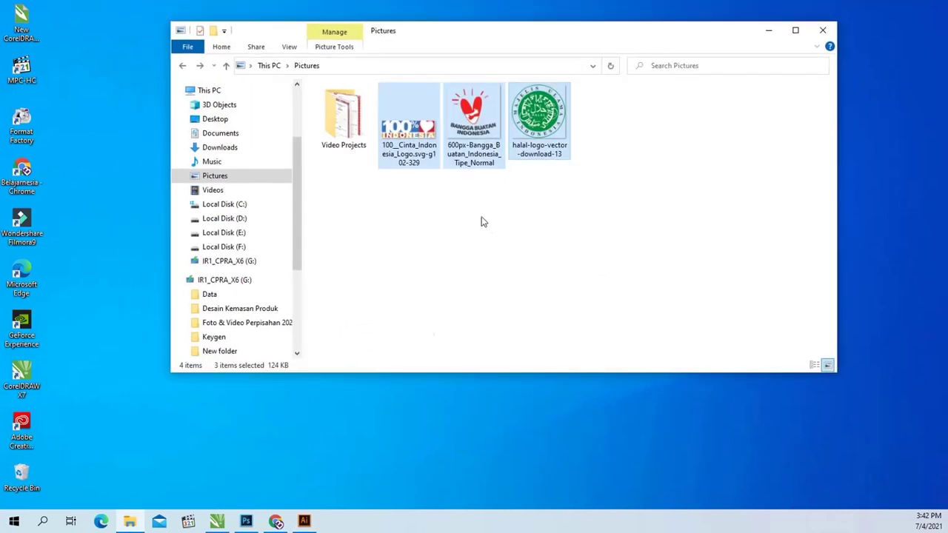
left_click(300, 474)
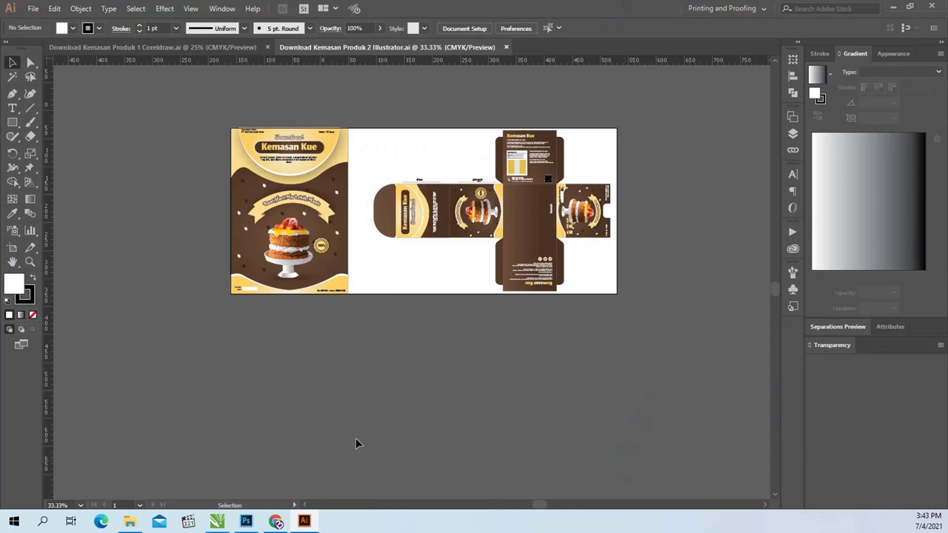
Drop the three logo images from Pictures onto the Illustrator box dieline and zoom in
left_click(130, 522)
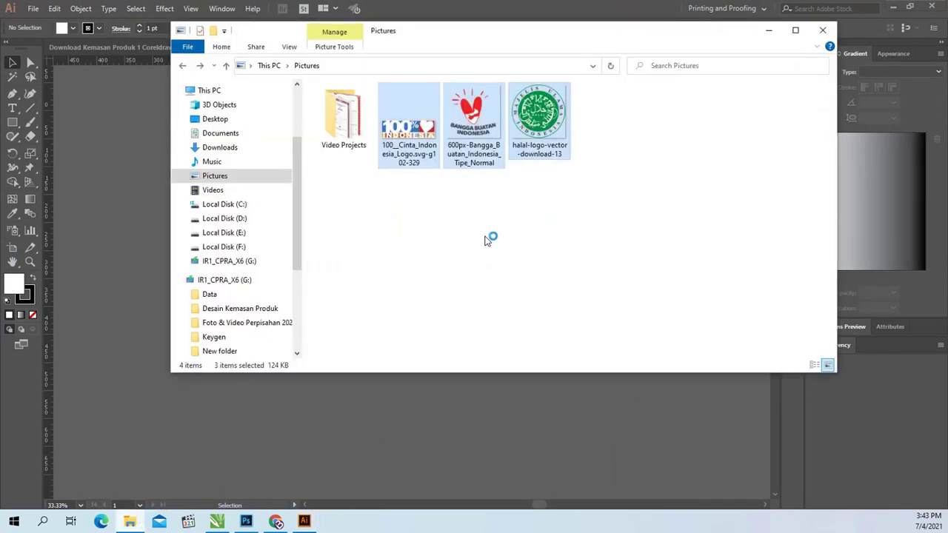
left_click_drag(407, 146, 147, 261)
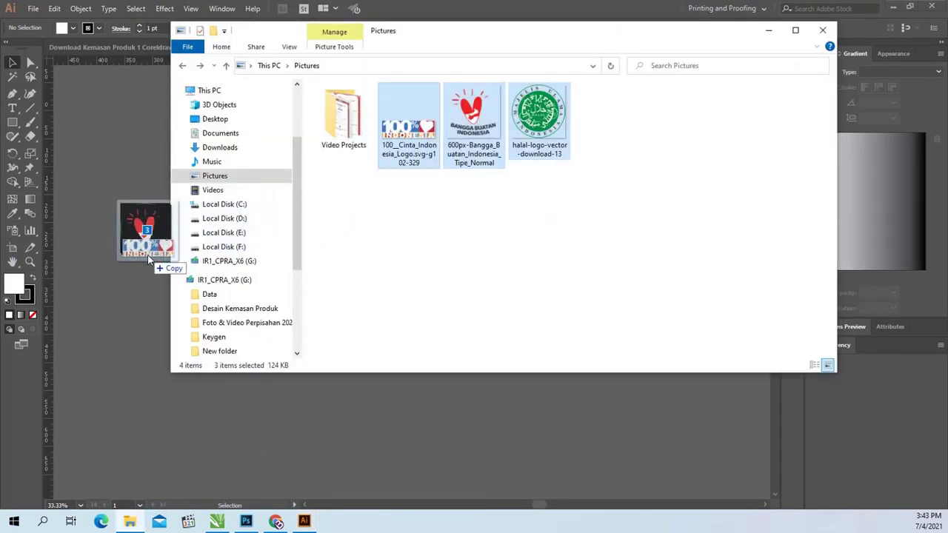
left_click(767, 34)
mouse_move(145, 211)
left_mouse_down()
mouse_move(453, 278)
mouse_move(497, 210)
left_mouse_up()
key("z")
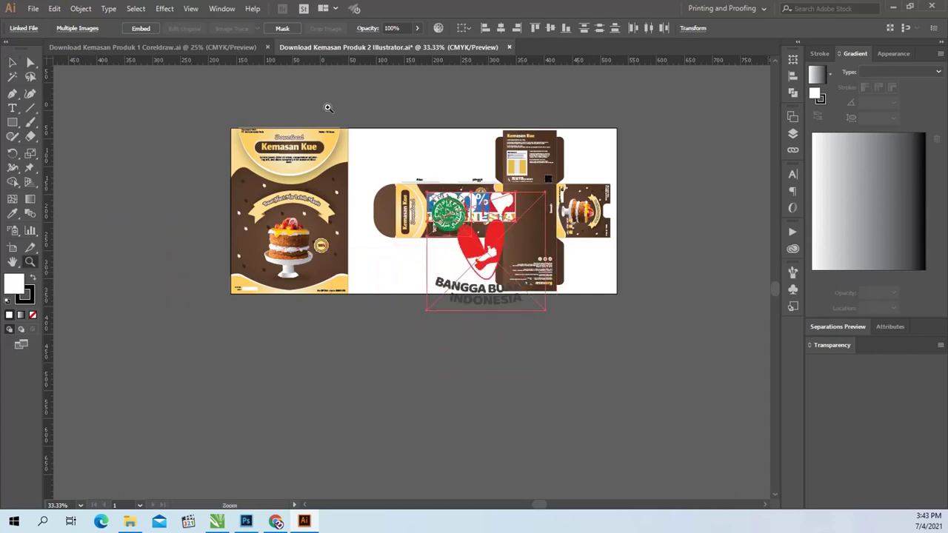
left_click_drag(326, 107, 665, 331)
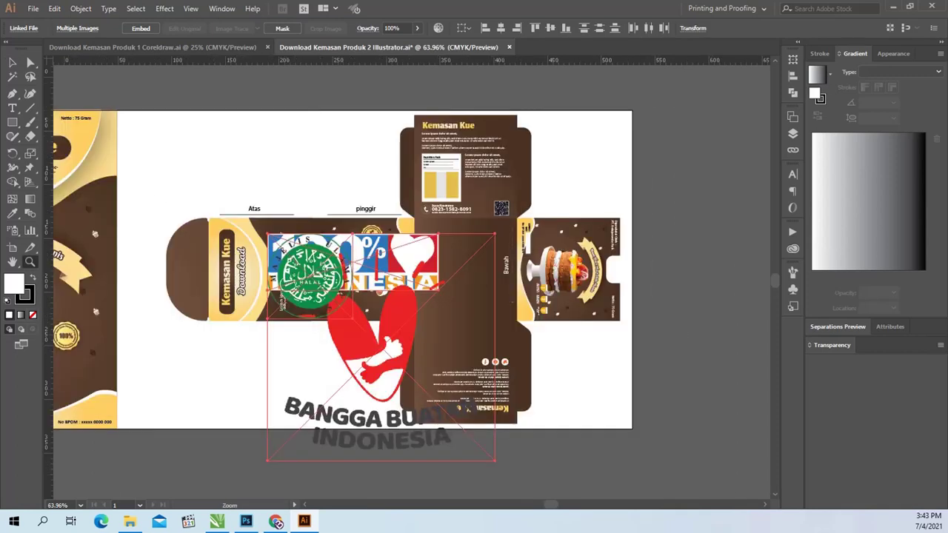
Shrink the halal logo, set it beside the heart logo at lower left, and group them
left_click(12, 64)
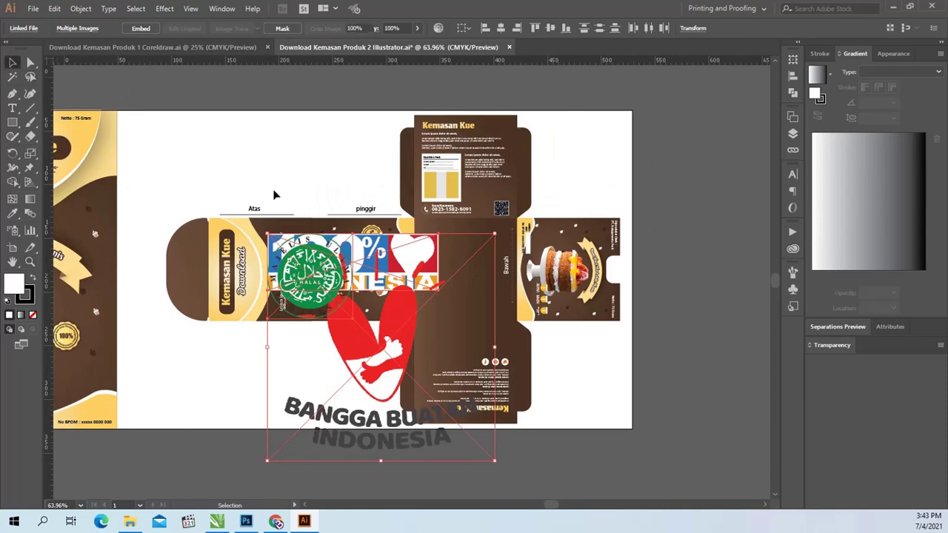
left_click_drag(310, 271, 249, 177)
mouse_move(337, 280)
left_mouse_down()
mouse_move(254, 284)
mouse_move(225, 309)
left_mouse_up()
left_click_drag(381, 265, 227, 384)
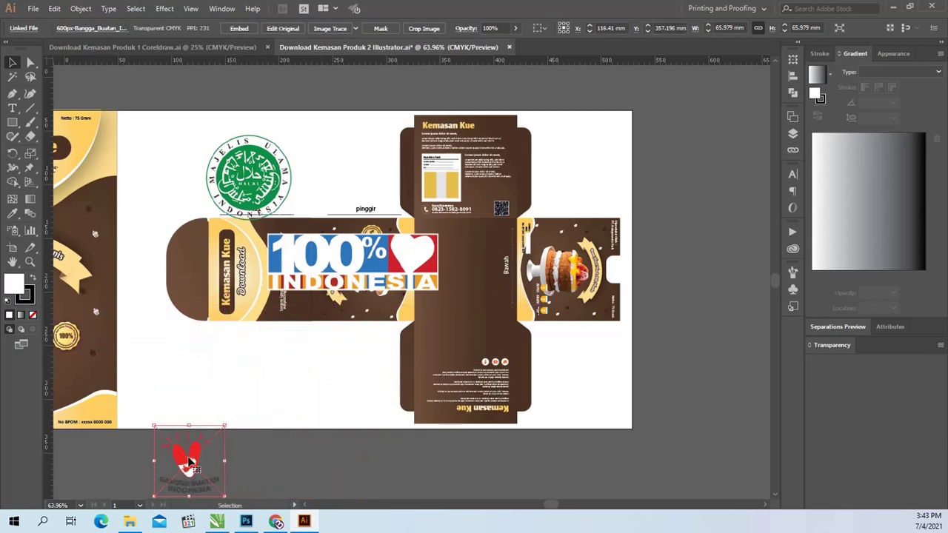
mouse_move(188, 461)
left_mouse_down()
mouse_move(245, 372)
mouse_move(150, 368)
mouse_move(168, 380)
left_mouse_up()
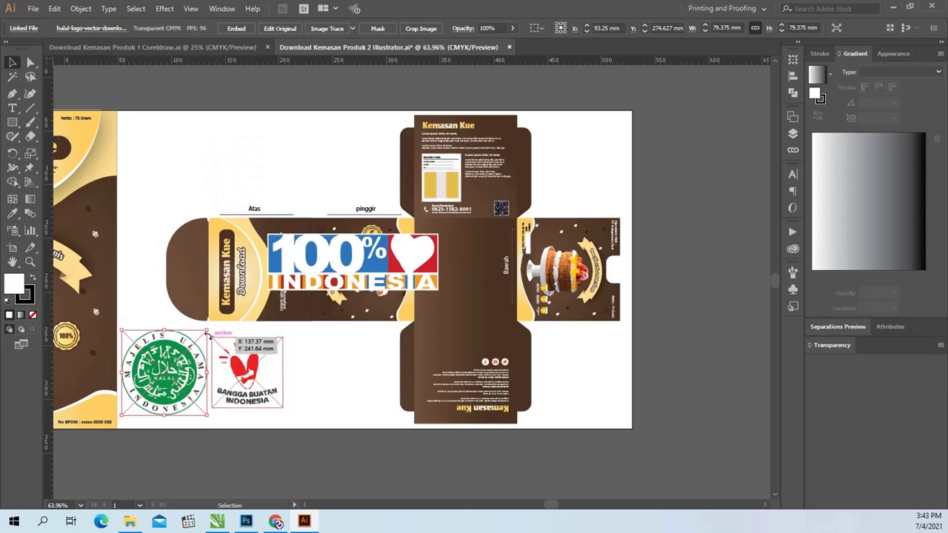
mouse_move(208, 333)
left_mouse_down()
mouse_move(183, 353)
mouse_move(189, 378)
left_mouse_up()
left_click(241, 374, "shift")
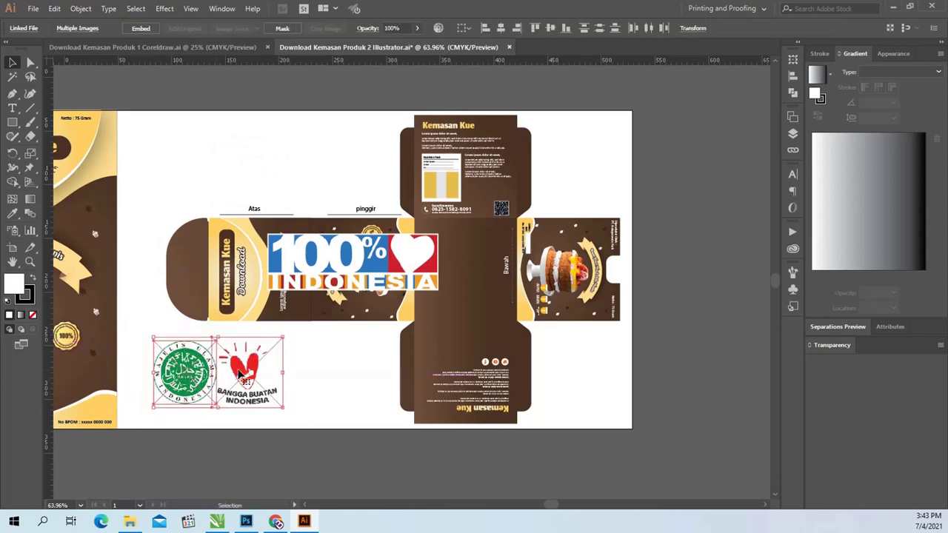
key("ctrl+g")
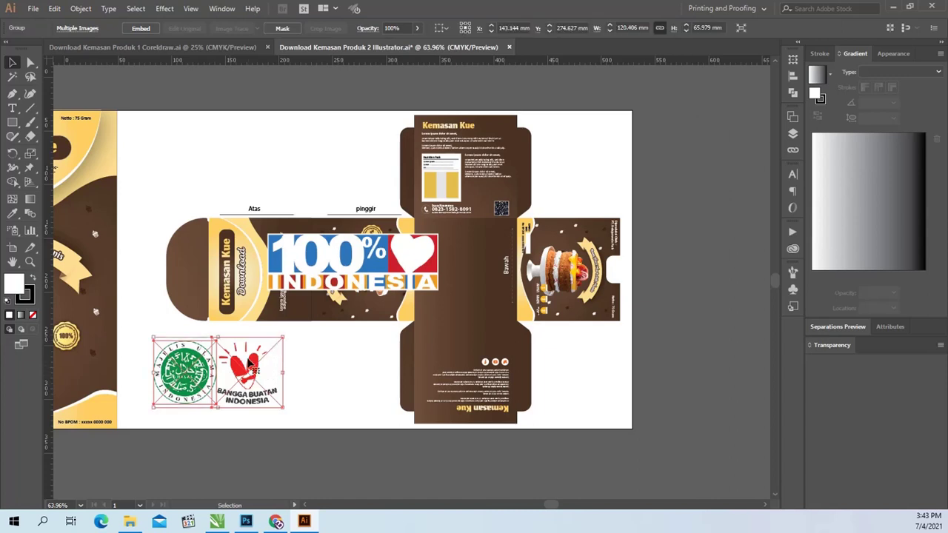
Shrink the grouped halal and Bangga Buatan Indonesia logos
right_click(252, 361)
key("Escape")
mouse_move(282, 358)
left_mouse_down()
mouse_move(230, 366)
mouse_move(344, 395)
mouse_move(344, 408)
mouse_move(320, 407)
mouse_move(463, 337)
left_mouse_up()
Rotate the 100% INDONESIA logo 180° and shrink it to 55.09 × 18.33 mm on the bottom flap
key("z")
left_click_drag(380, 304, 566, 384)
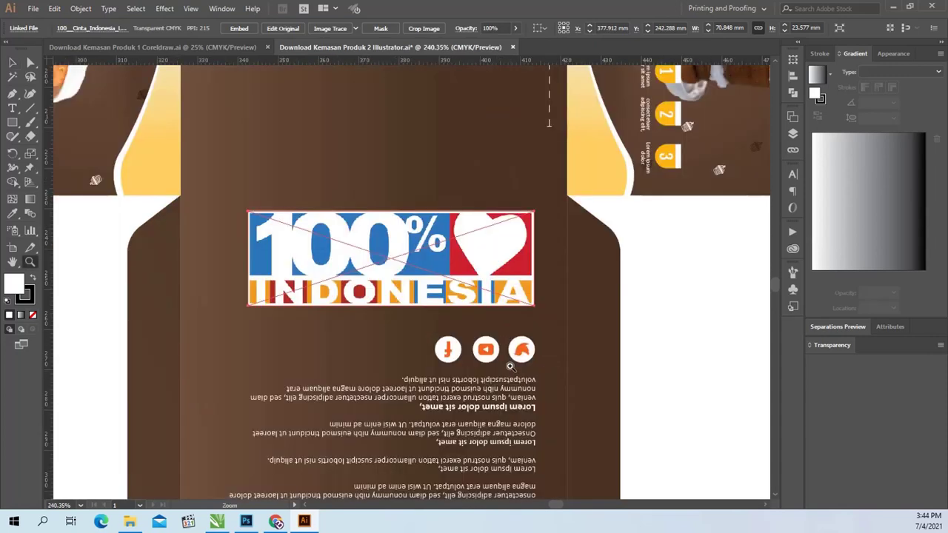
key("v")
left_click_drag(437, 262, 434, 272)
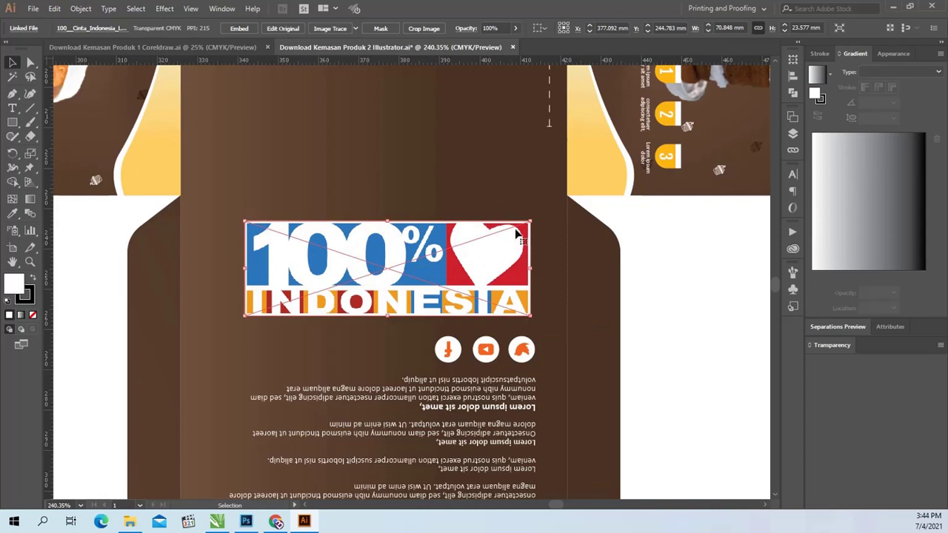
key("r")
left_click_drag(529, 224, 245, 312)
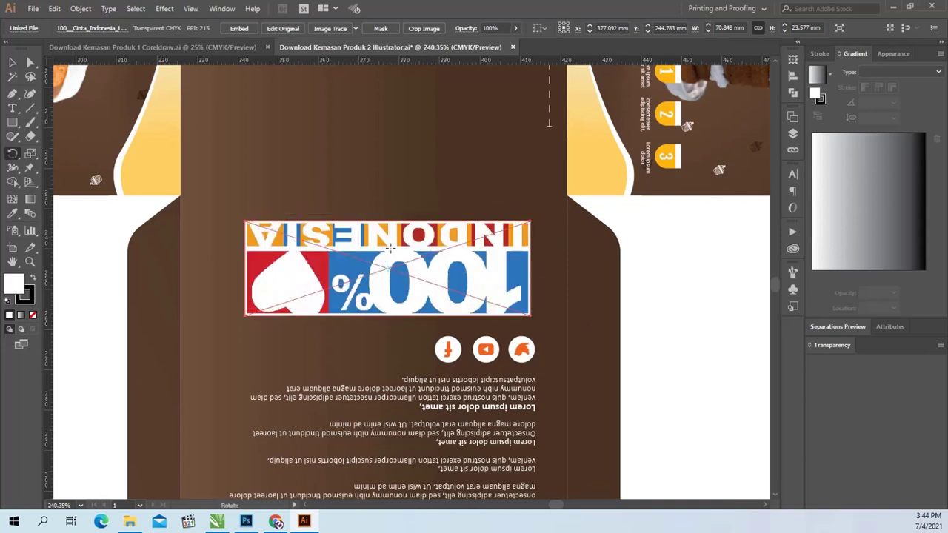
key("v")
left_click_drag(245, 314, 310, 303)
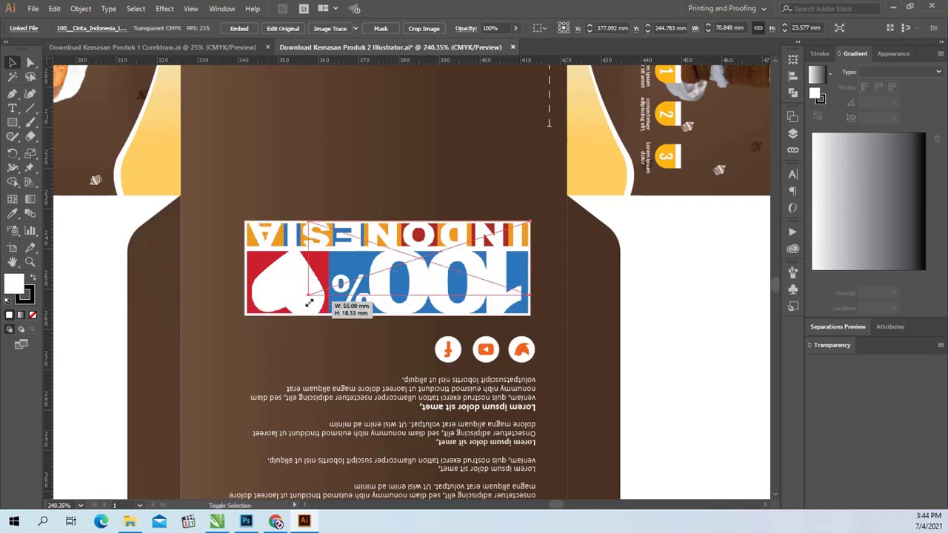
scroll(383, 301, "right", 2)
scroll(383, 301, "down", 2)
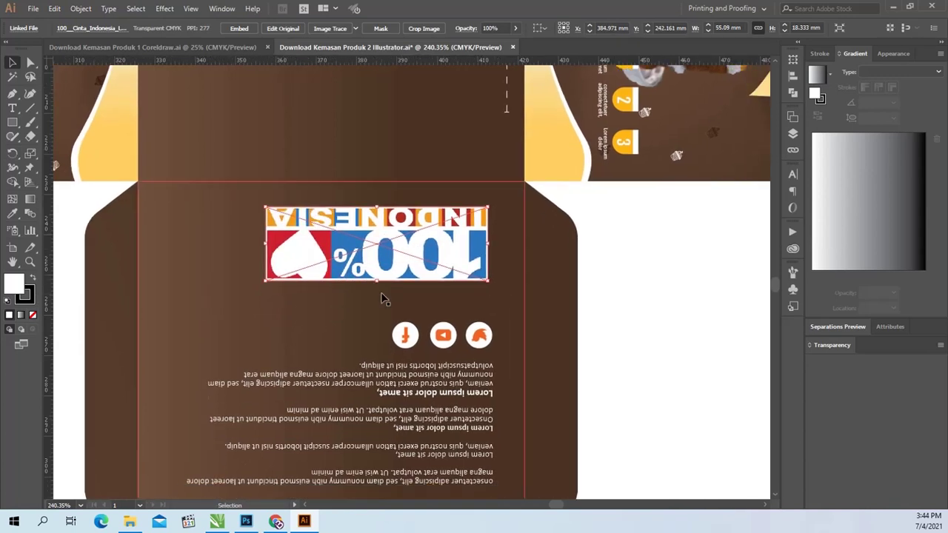
scroll(383, 298, "up", 2)
key("ctrl+minus")
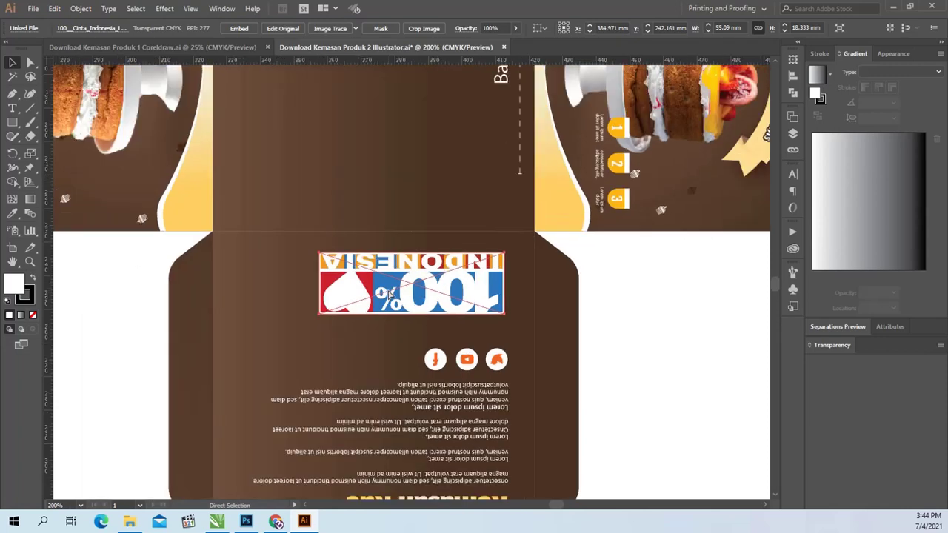
key("ctrl+minus")
key("ctrl+minus")
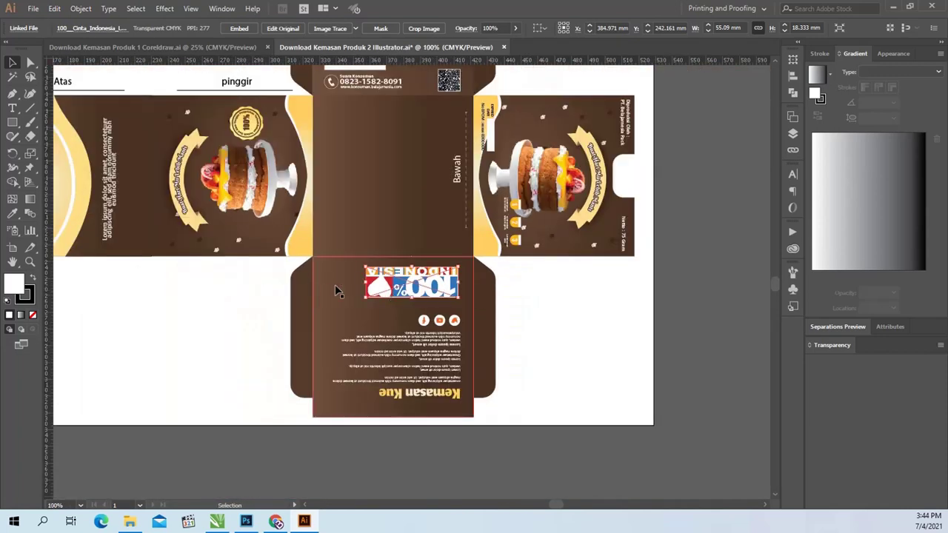
key("ctrl+minus")
key("ctrl+minus")
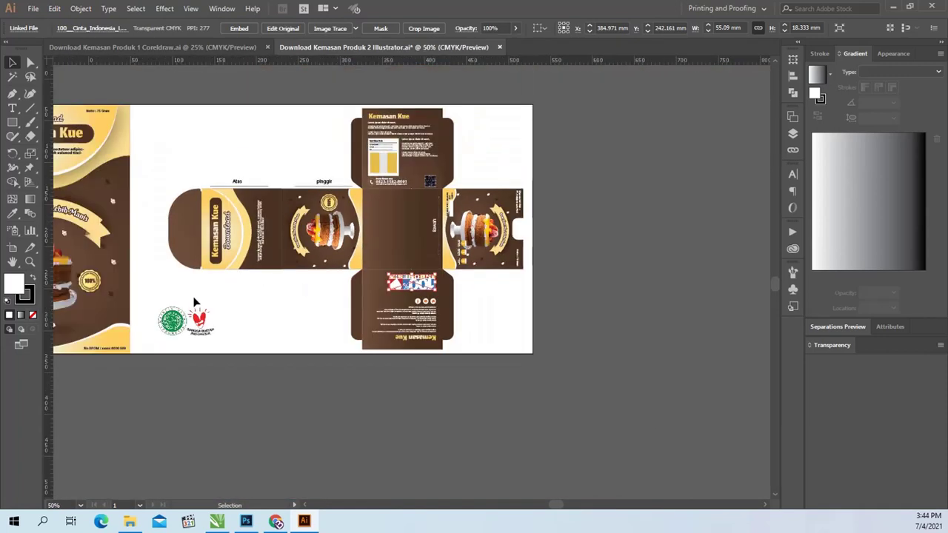
Move the halal and Bangga logo group onto the cake panel and rotate it 90°
left_click_drag(200, 318, 346, 252)
key("z")
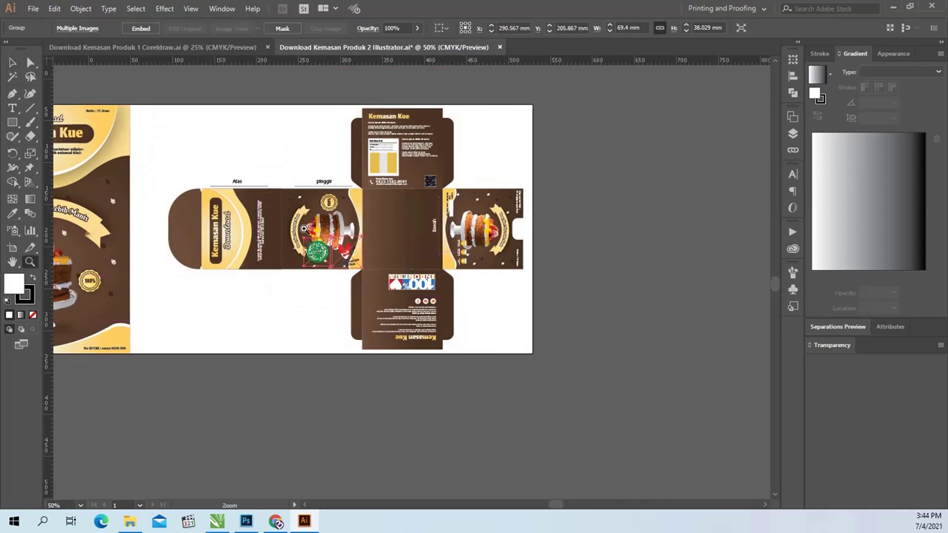
mouse_move(261, 201)
left_mouse_down()
mouse_move(416, 312)
mouse_move(397, 302)
left_mouse_up()
key("v")
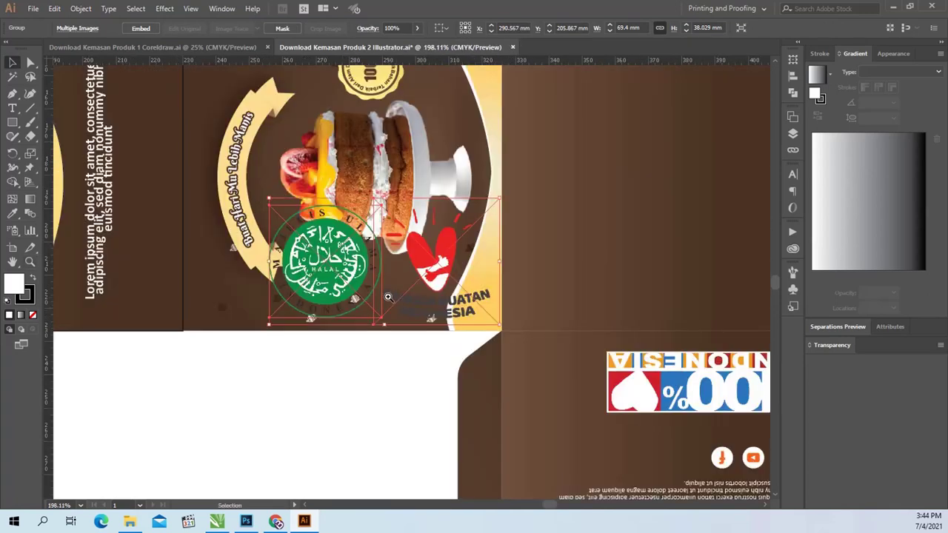
key("r")
left_click_drag(467, 255, 375, 358)
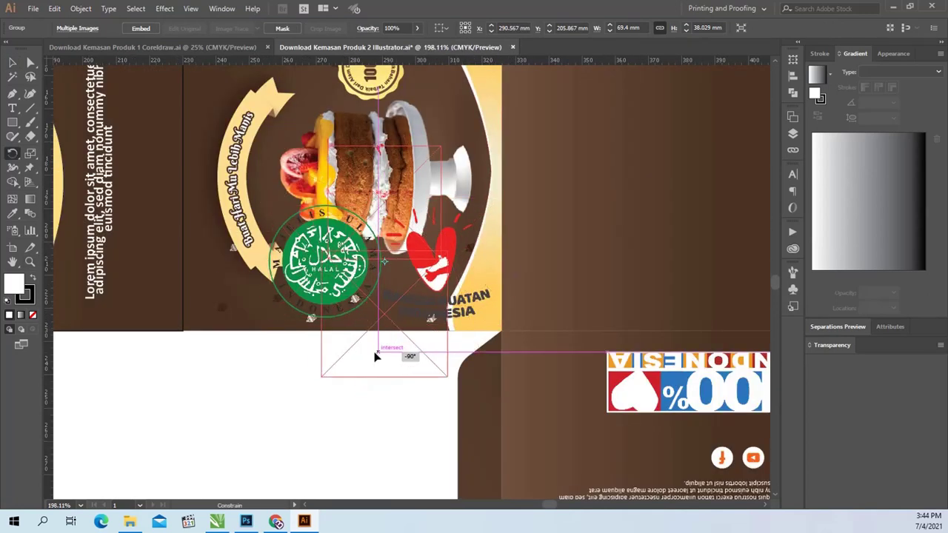
key("v")
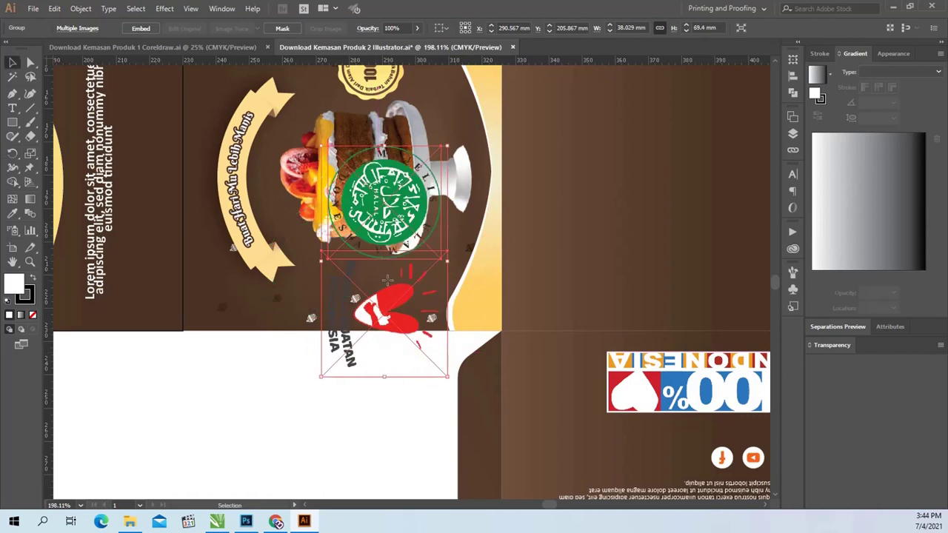
Reflect the logo group vertically with Transform > Reflect
right_click(388, 298)
mouse_move(435, 415)
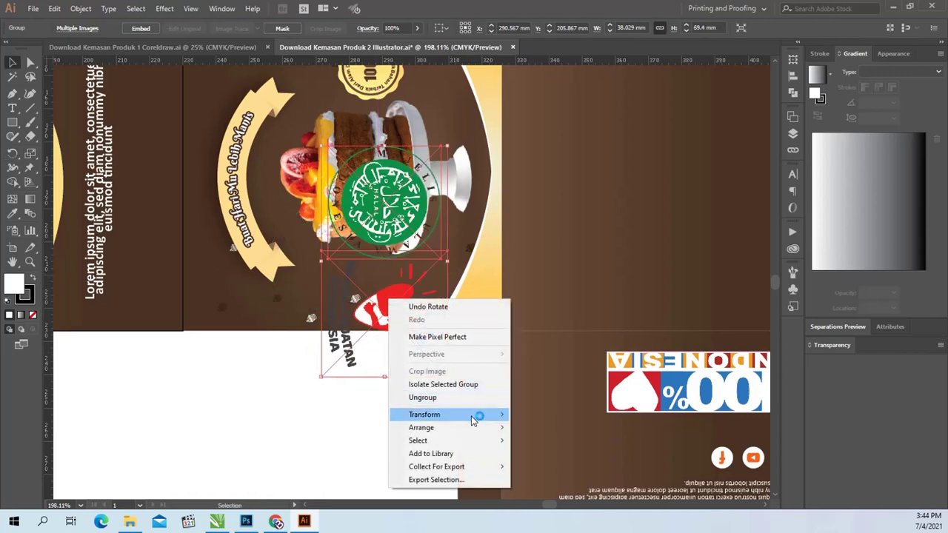
key("Escape")
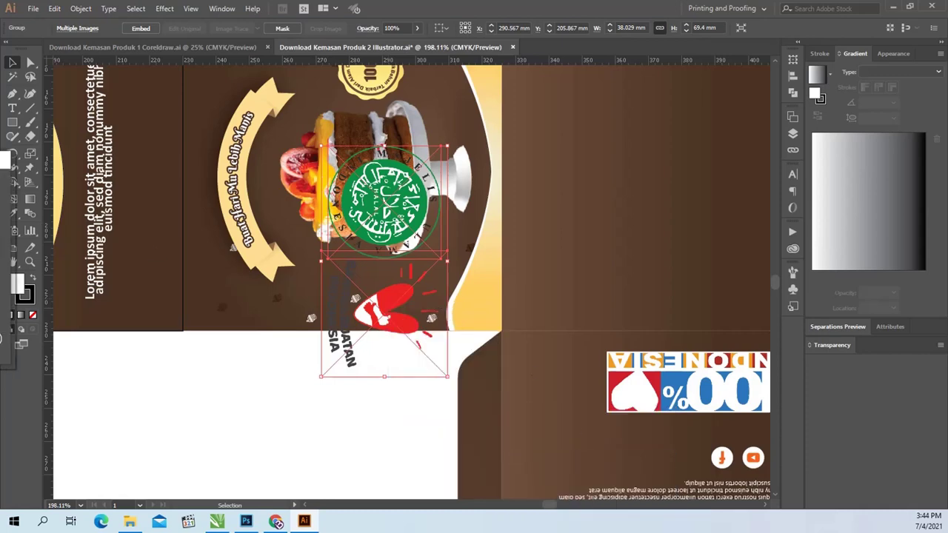
left_click(210, 218)
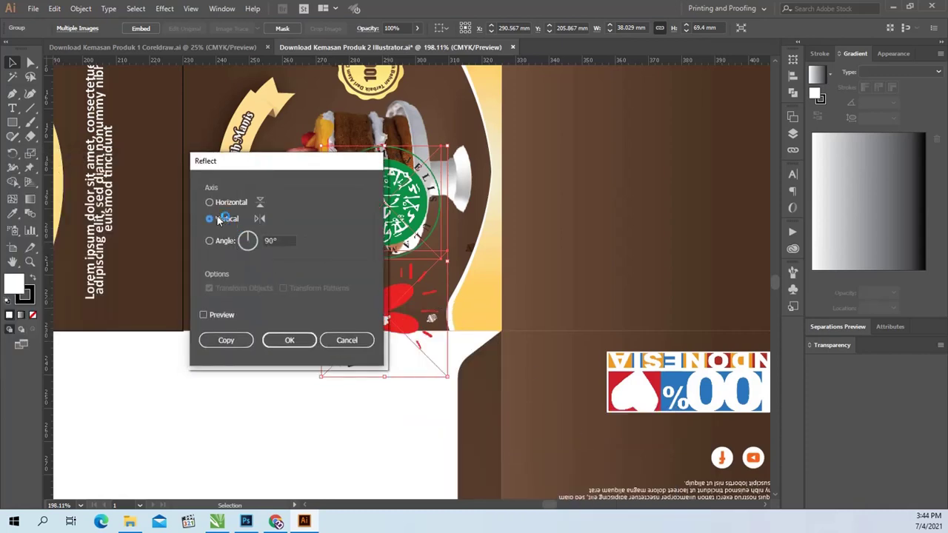
left_click(203, 315)
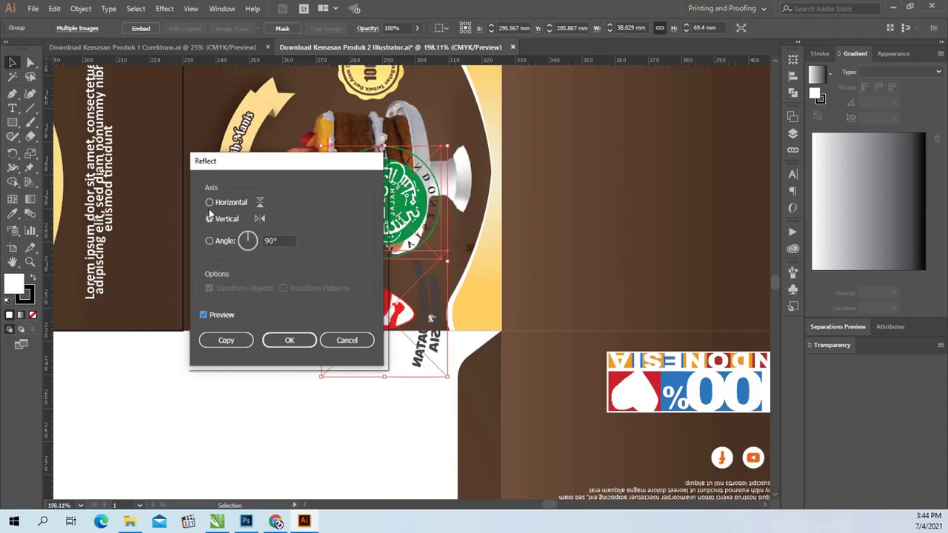
left_click_drag(236, 172, 148, 169)
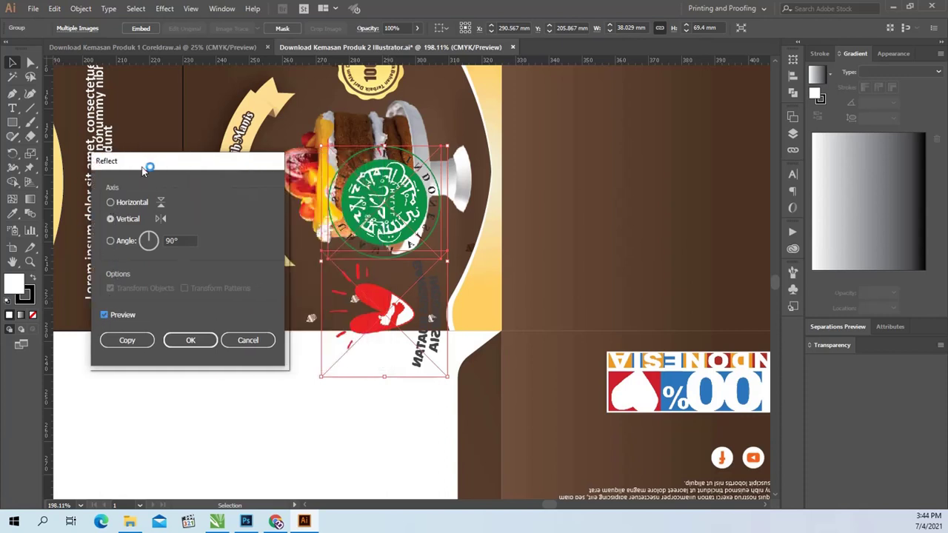
left_click(190, 340)
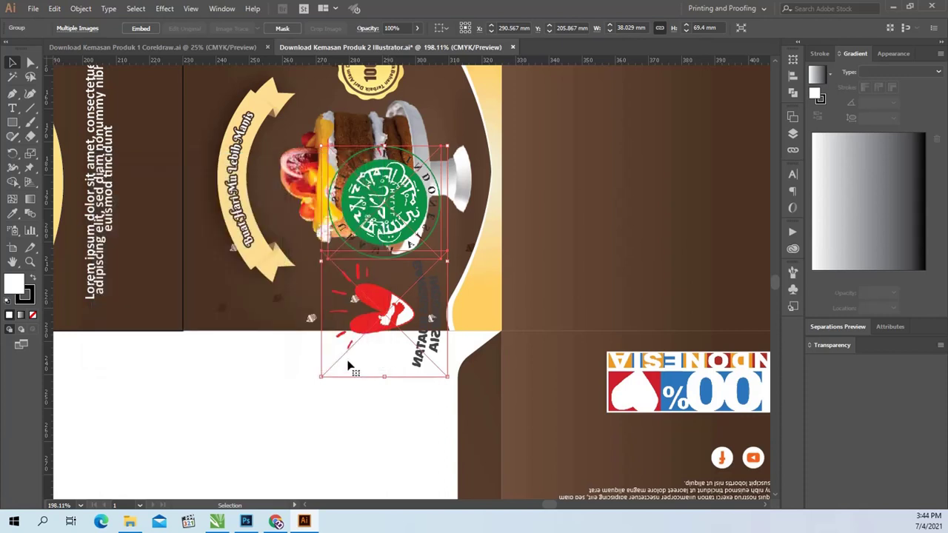
Shrink the logo group to about 13.4 × 24.4 mm and place it just below the cake photo
left_click_drag(321, 377, 394, 252)
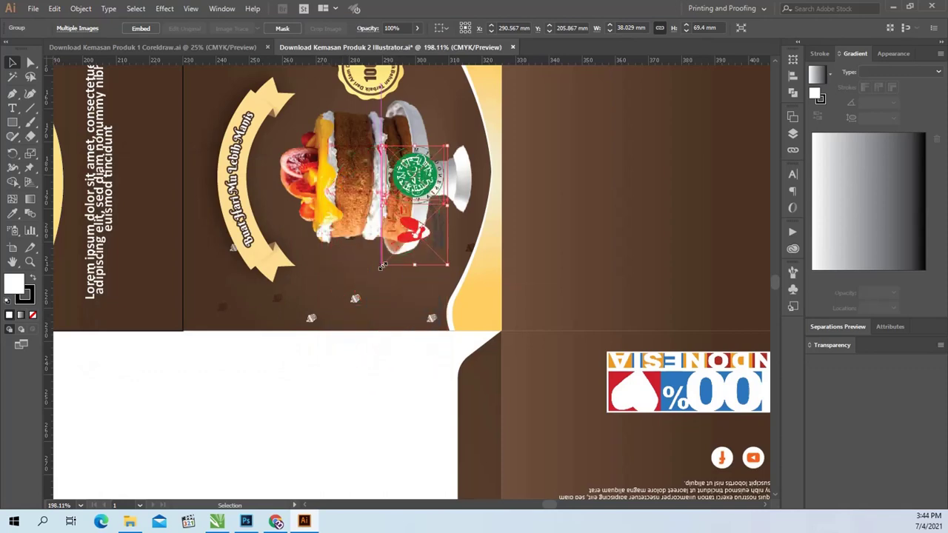
left_click_drag(412, 205, 406, 260)
left_click_drag(437, 181, 421, 238)
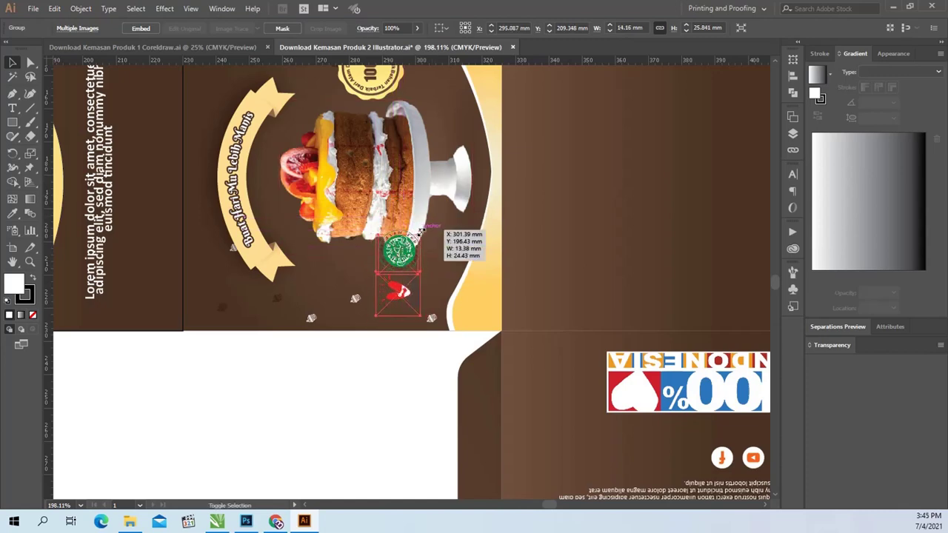
left_click(337, 353)
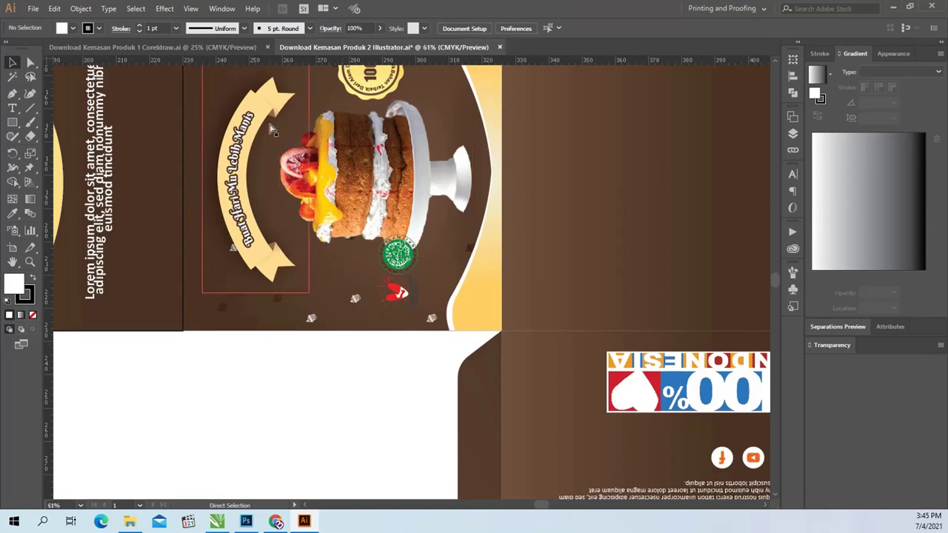
key("ctrl+0")
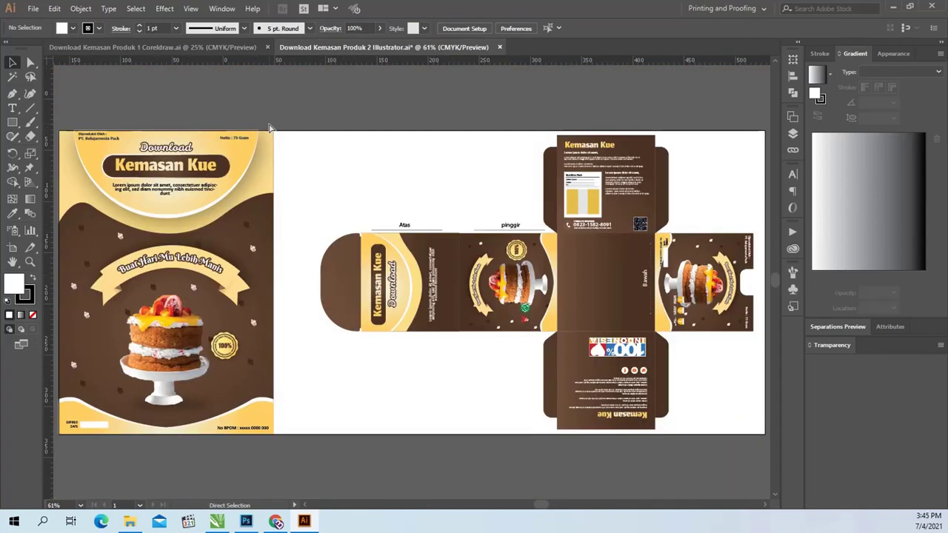
key("ctrl+minus")
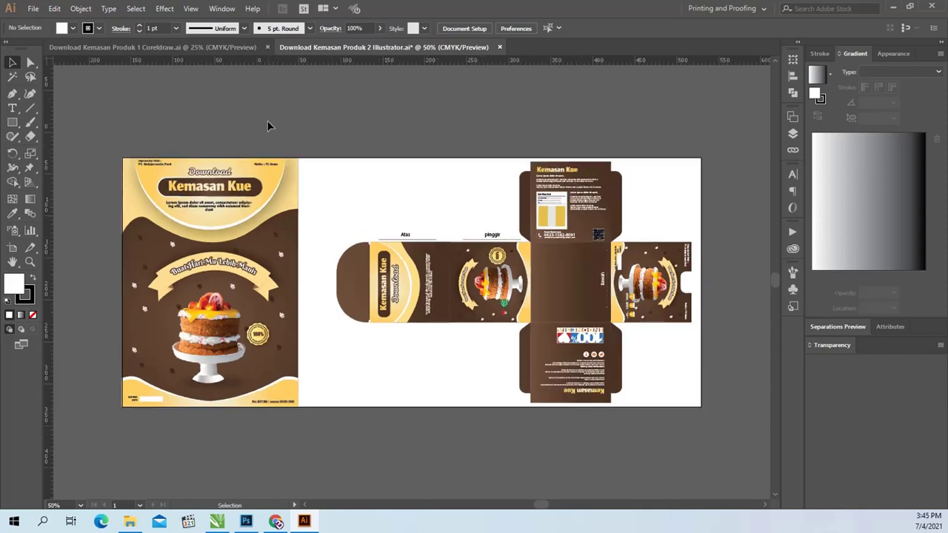